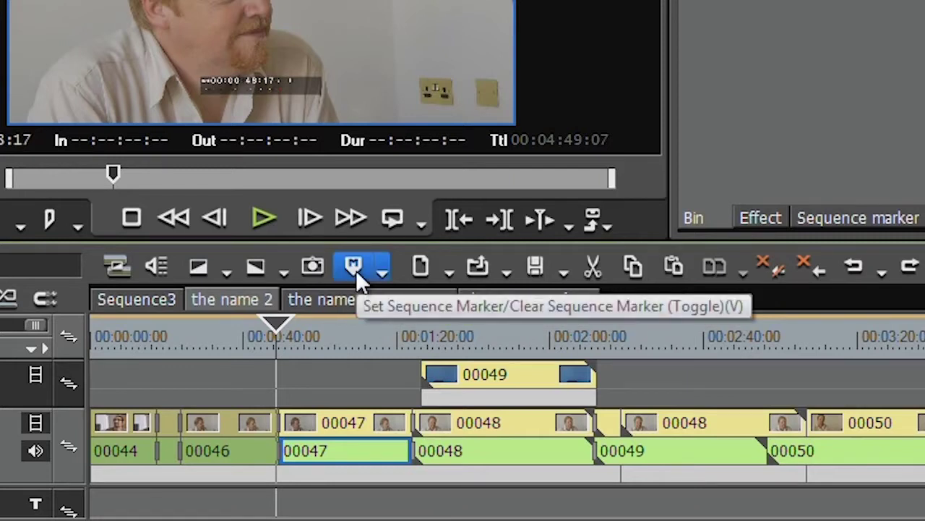
Place sequence markers at about 00:00:40, 00:01:58 and 00:03:15
click(353, 268)
drag(394, 340, 835, 337)
click(355, 267)
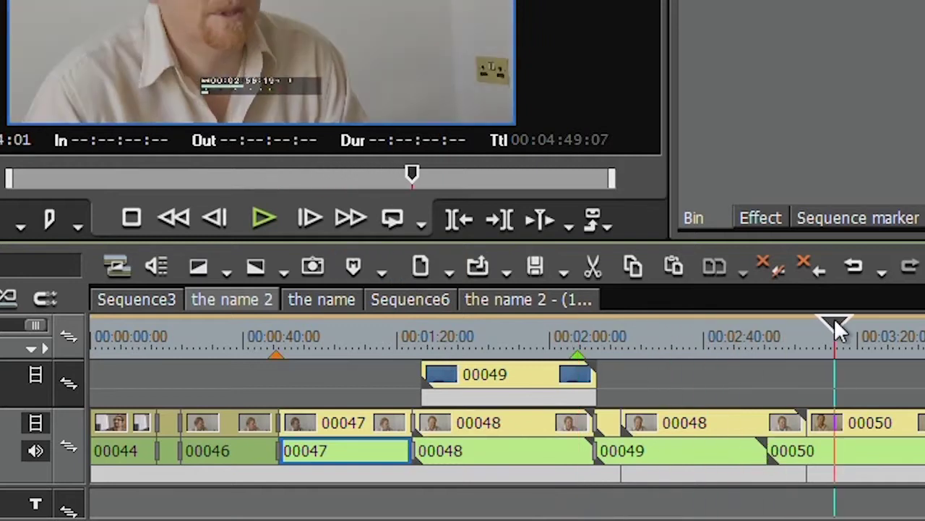
click(353, 267)
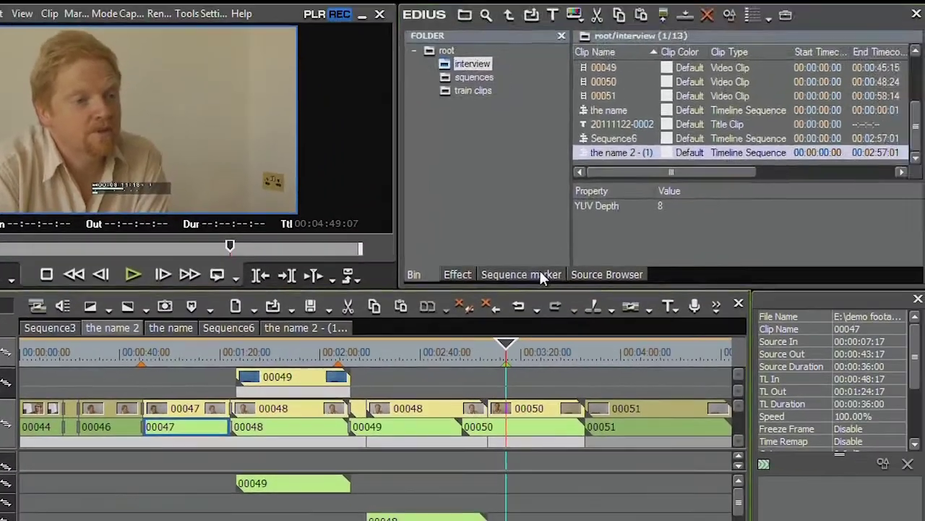
In the Sequence marker list, comment marker 001 as 'David'
click(709, 248)
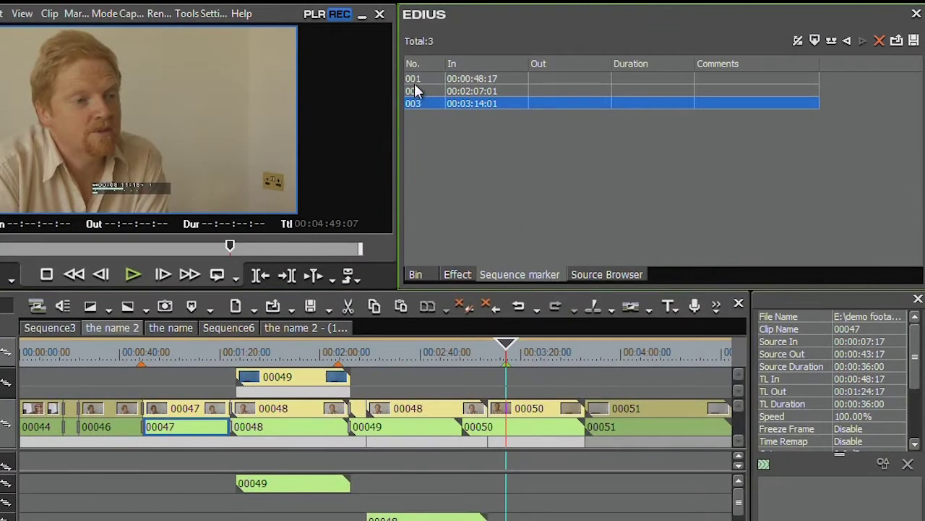
click(720, 76)
click(720, 76)
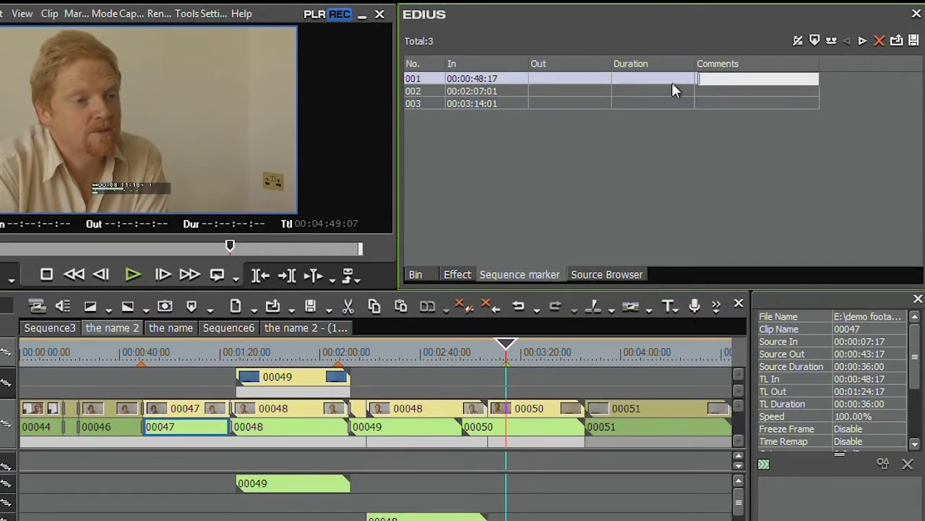
click(410, 81)
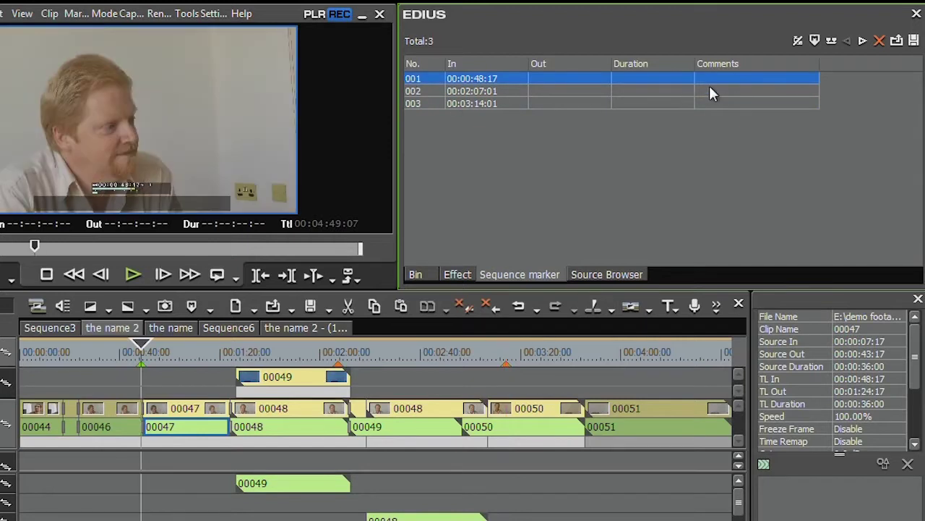
click(725, 81)
text(David)
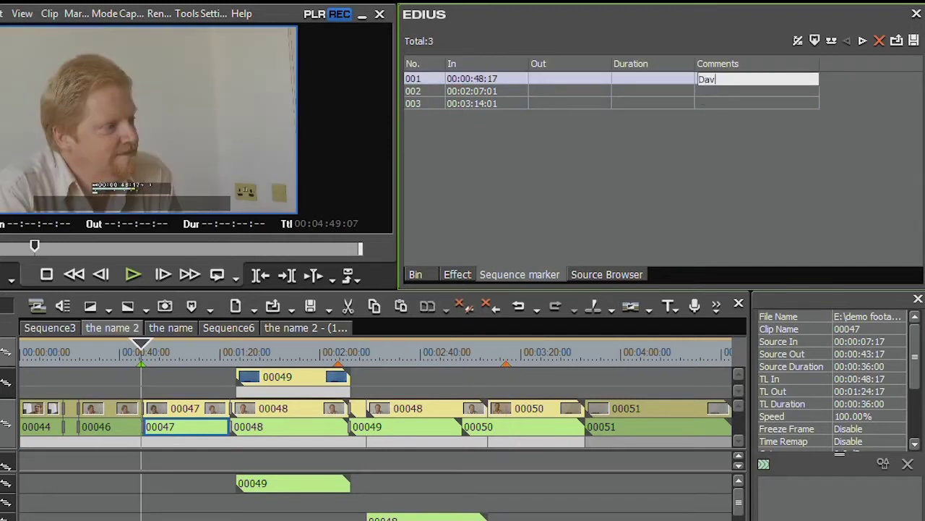
Comment marker 002 as 'Blue david' and commit it
click(412, 91)
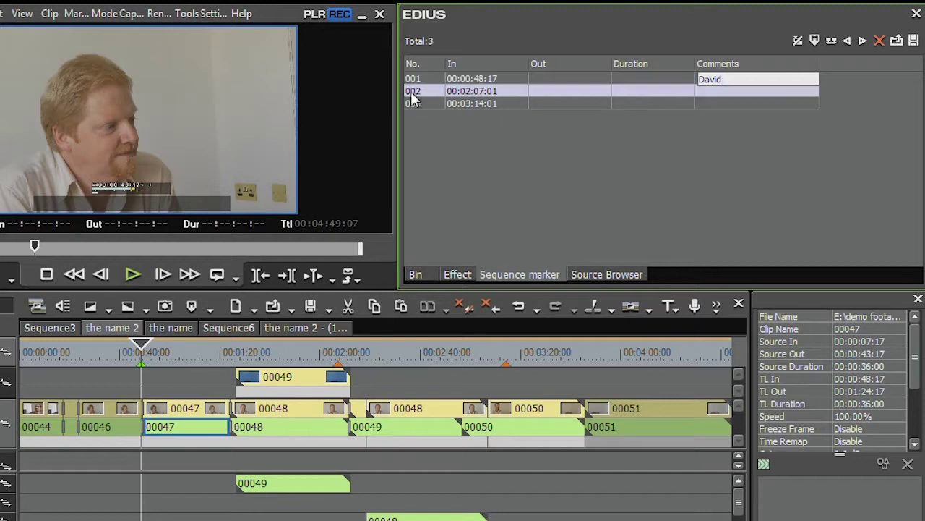
click(723, 91)
text(Blue david)
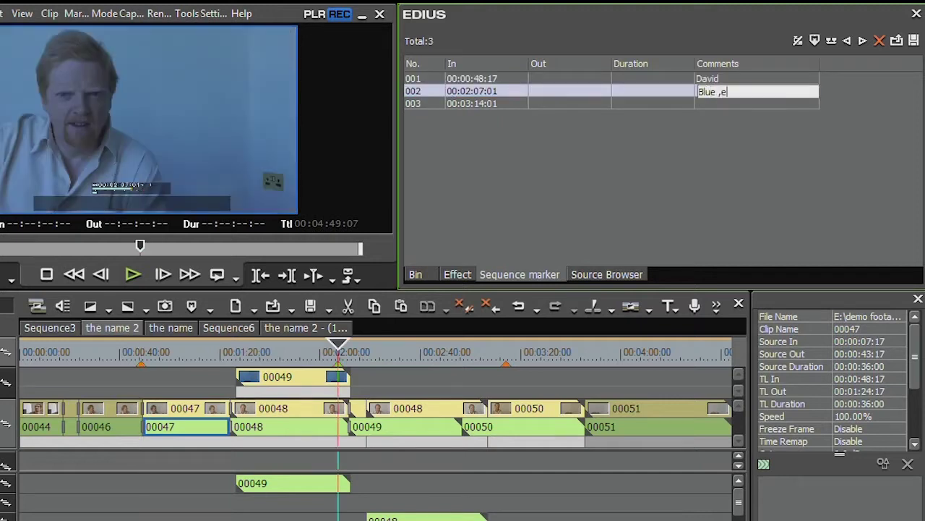
key(Return)
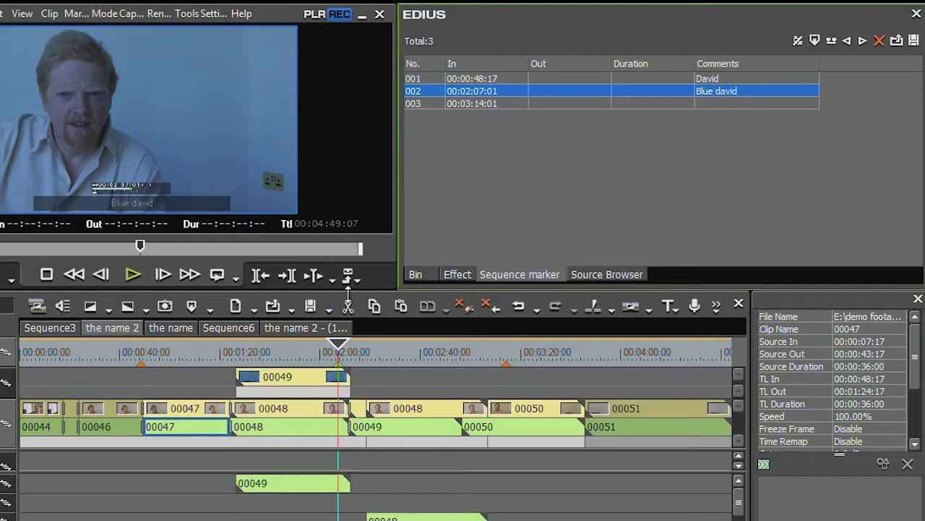
click(350, 276)
Set the BD disc burn to No Title Menu, then save the settings and return to the timeline
click(414, 419)
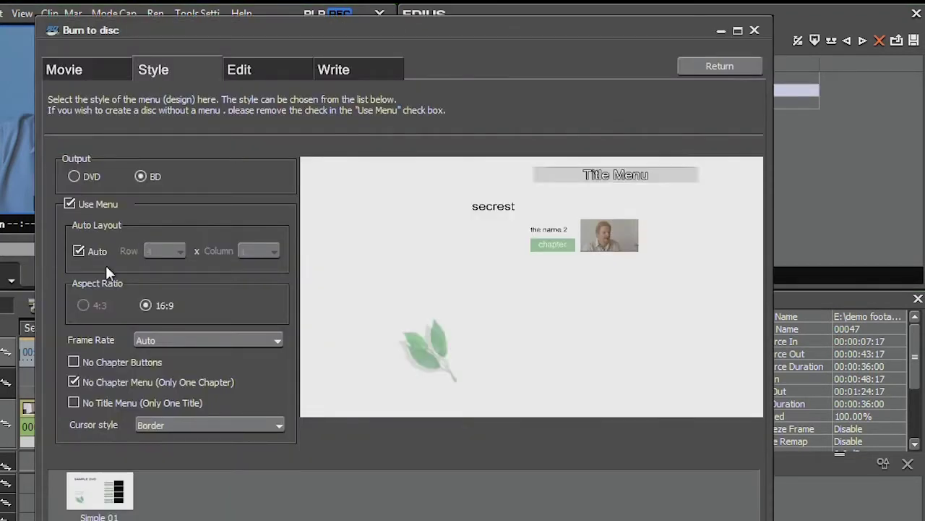
click(93, 399)
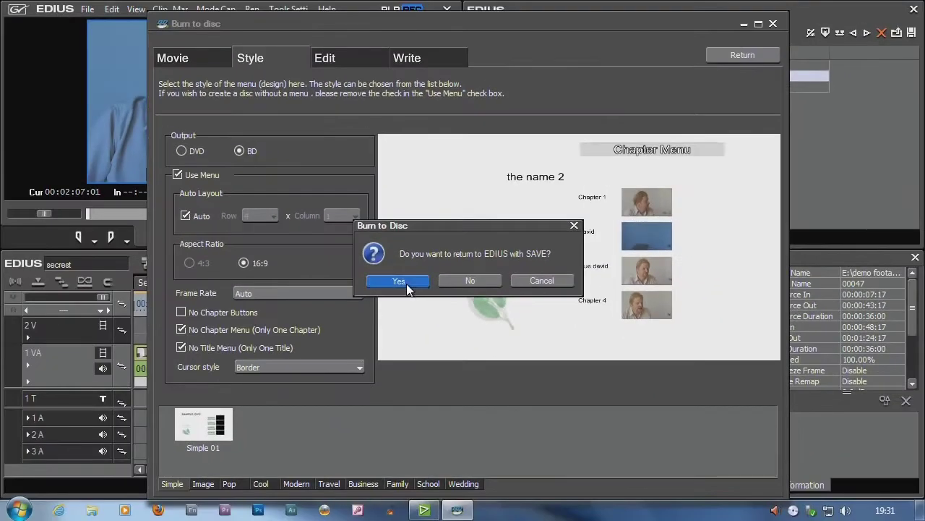
click(398, 282)
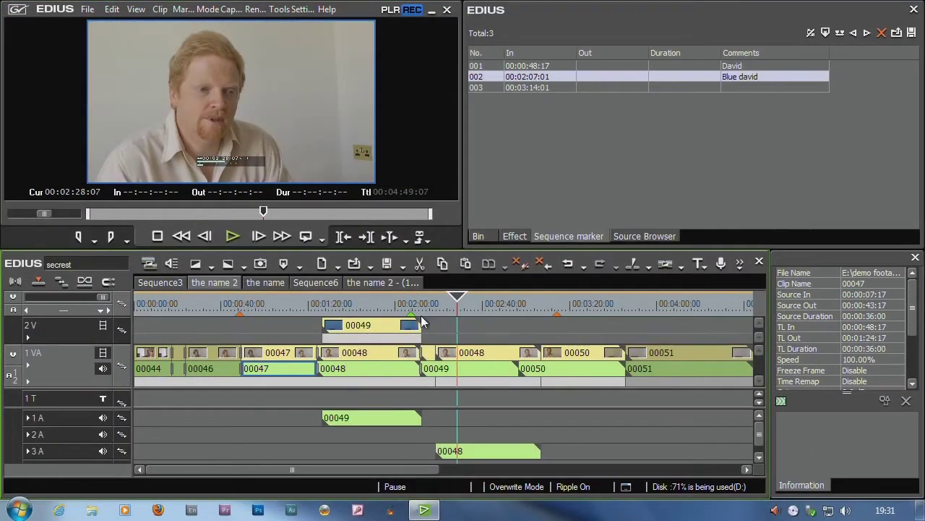
Add a sequence marker at 00:04:11:02 commented 'David again'
drag(460, 307, 587, 309)
click(295, 266)
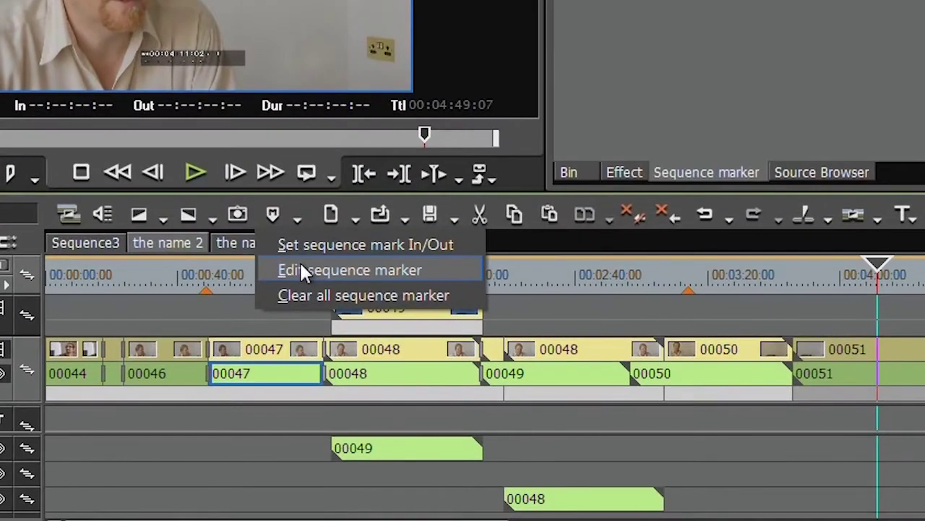
click(301, 267)
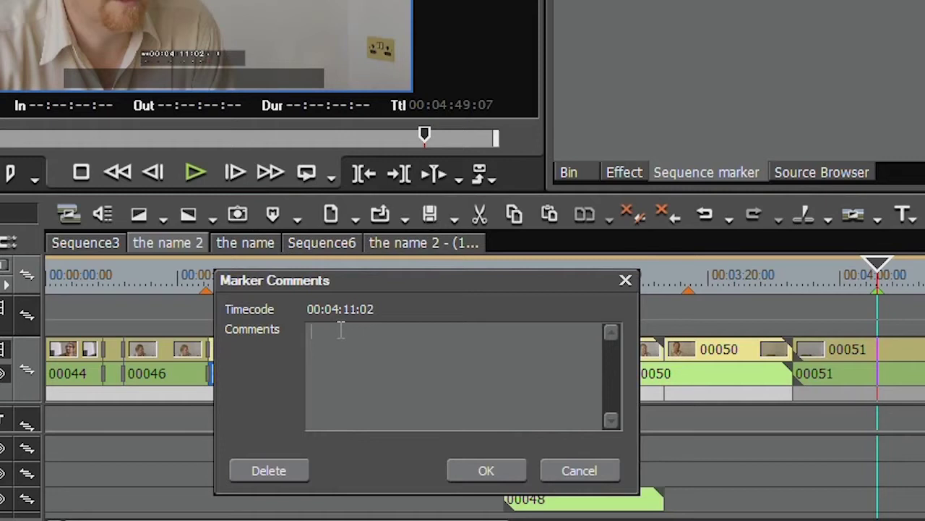
text(David again)
key(Return)
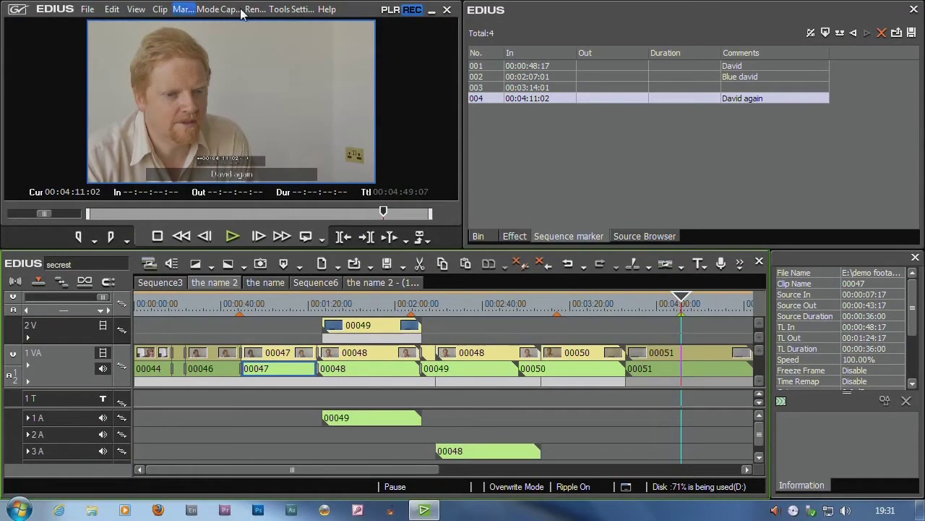
click(302, 267)
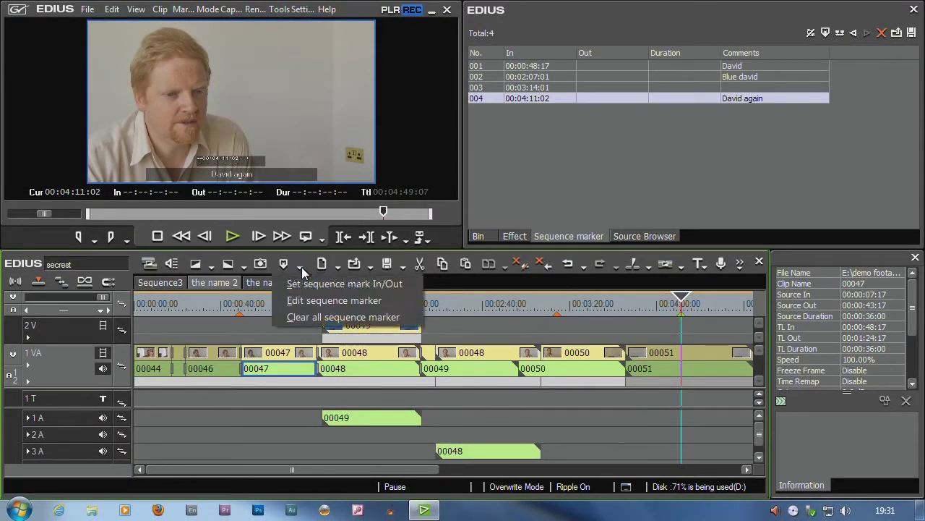
Assign Shift+V to Edit Marker (Cursor) in Keyboard Shortcut settings, taking it over from V Mute
click(303, 9)
click(310, 43)
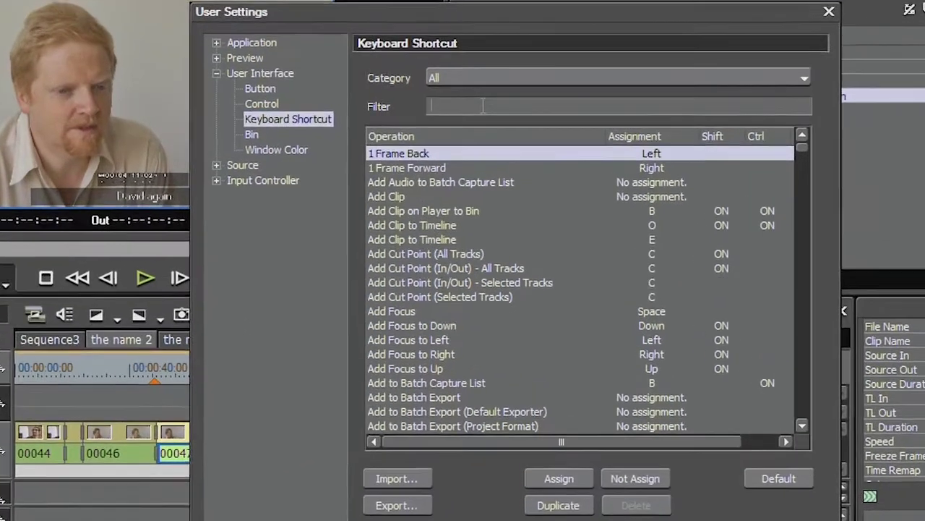
text(s)
key(BackSpace)
text(marker)
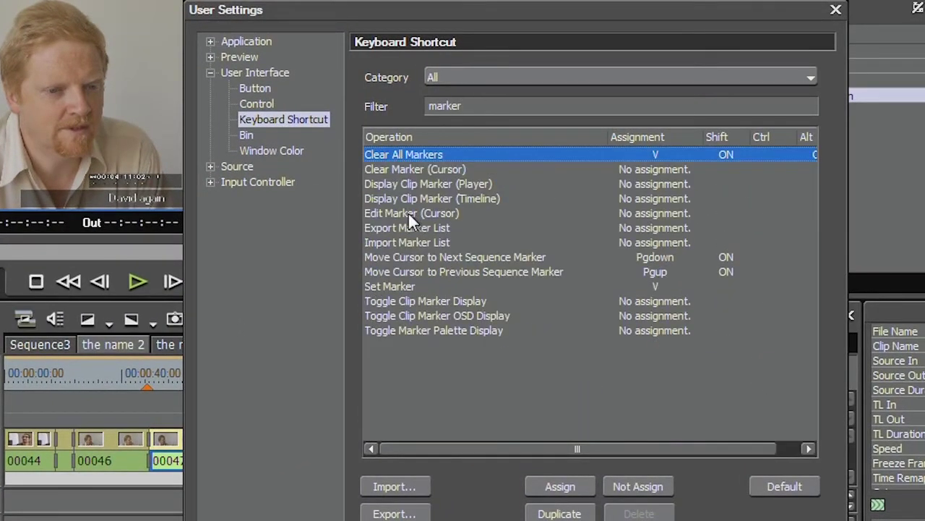
click(409, 215)
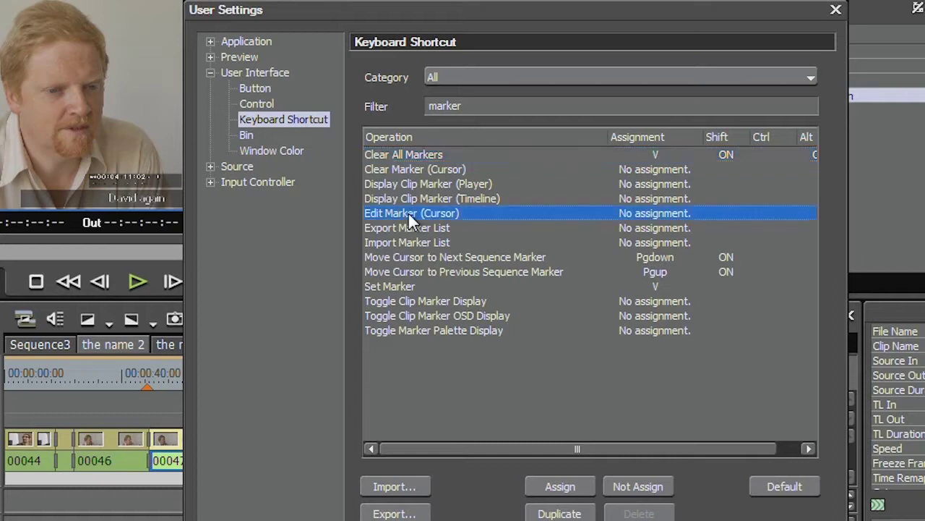
double_click(677, 214)
click(237, 350)
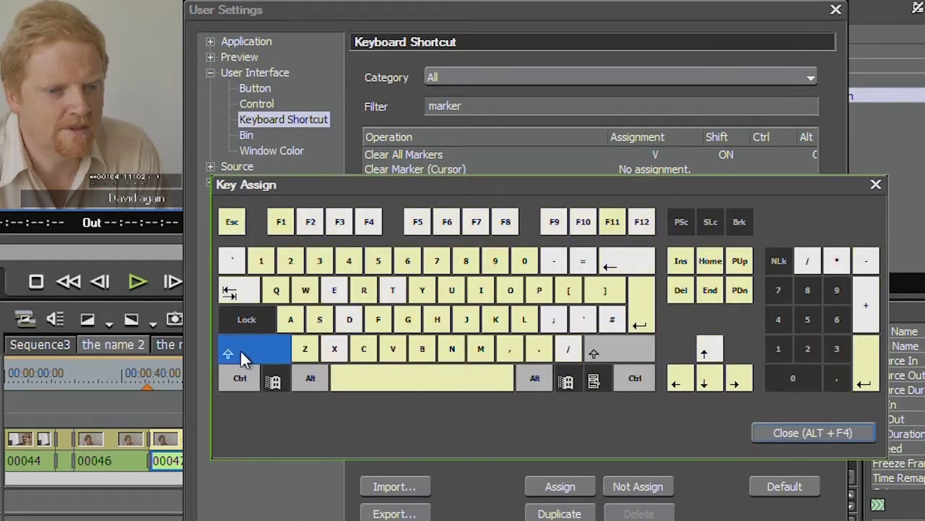
click(392, 352)
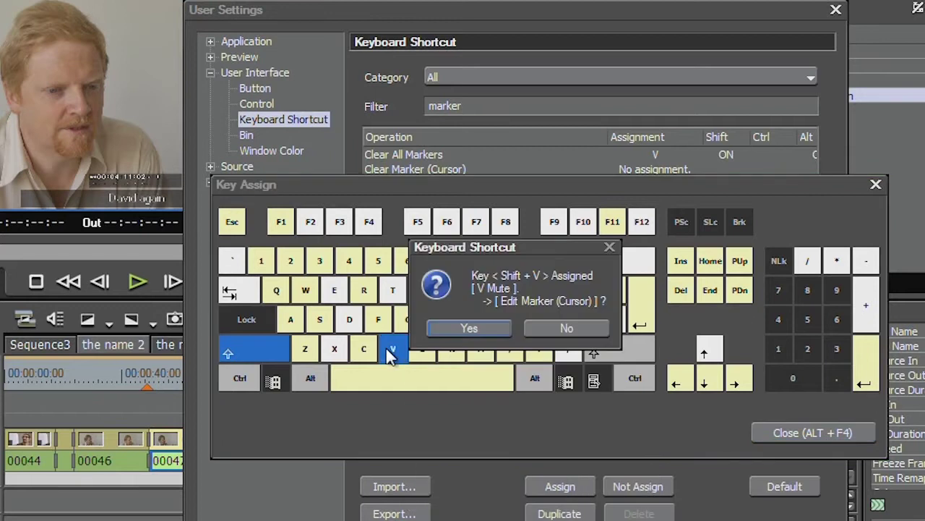
click(470, 328)
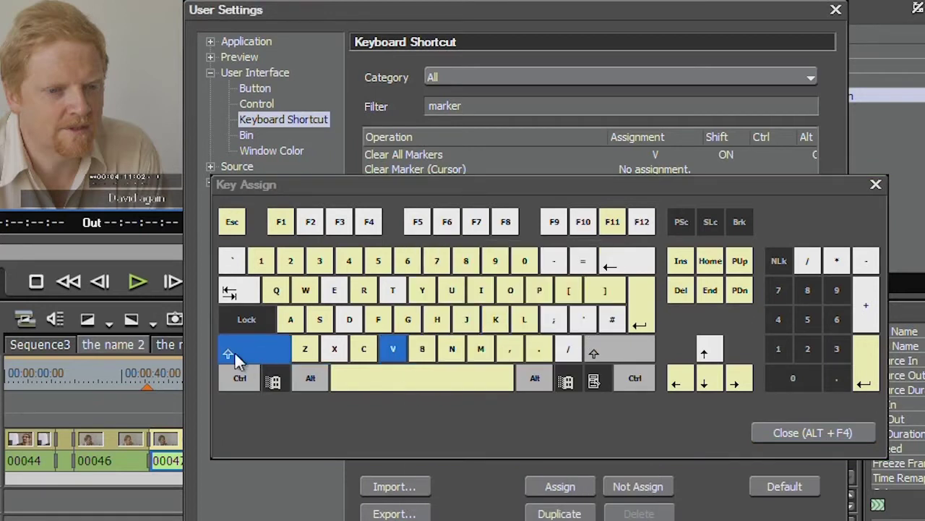
key(alt+F4)
key(Return)
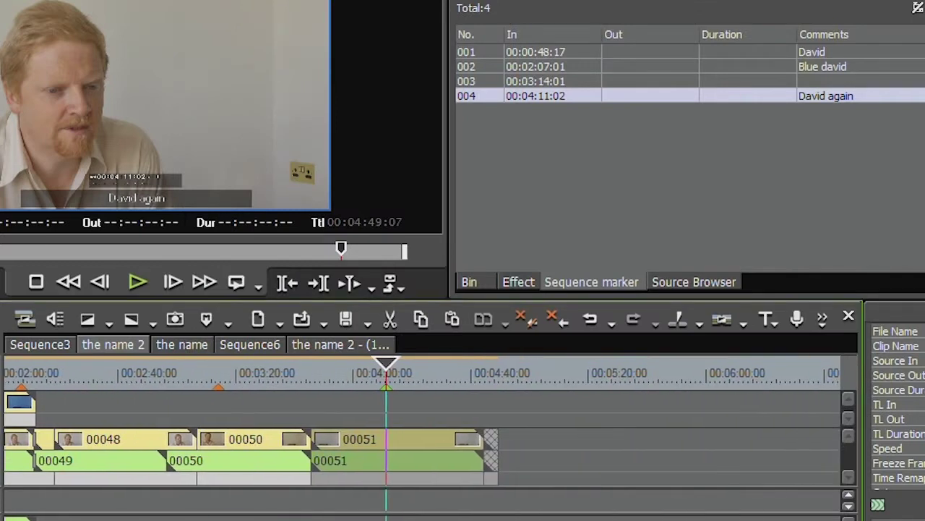
Add a marker at 00:04:38:07 with Shift+V, commented 'cacsdfsdf'
click(465, 375)
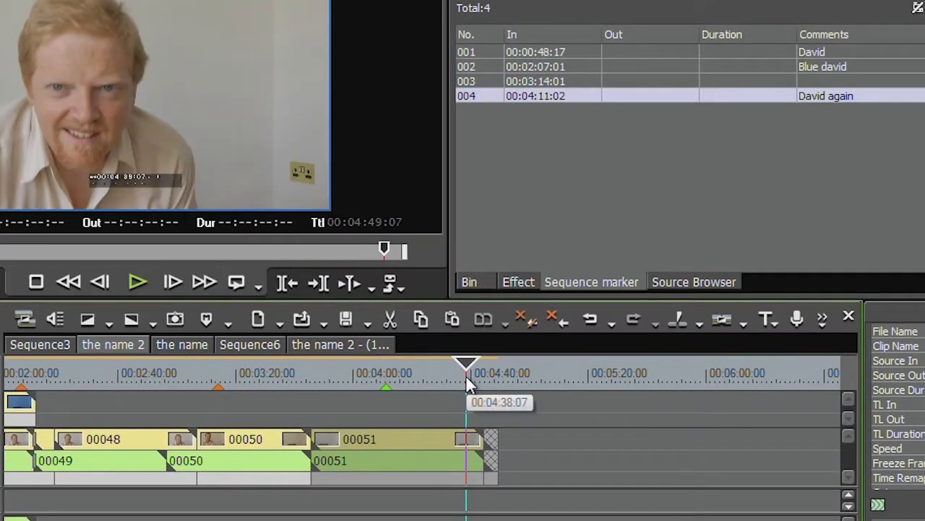
key(shift+v)
text(cacsdfsdf)
key(Return)
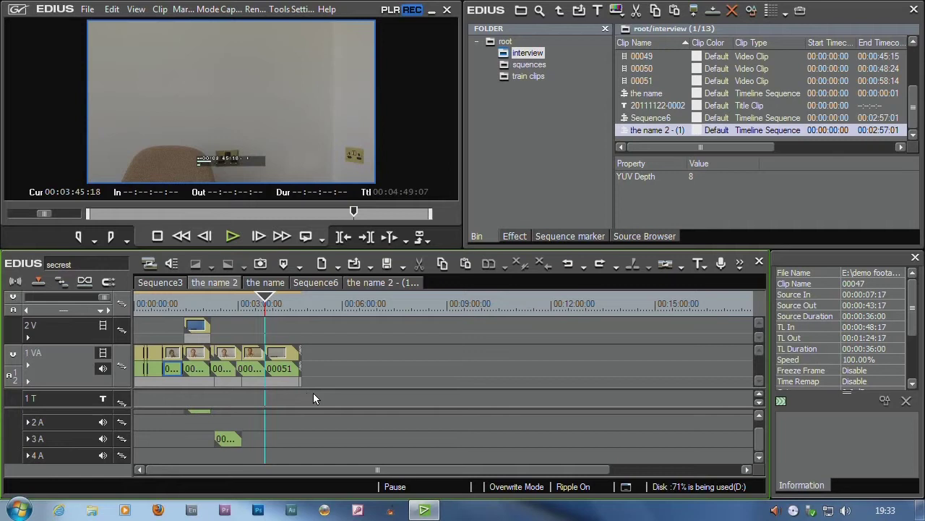
Drop the train clips folder onto track 1 VA after clip 00051
drag(325, 305, 224, 318)
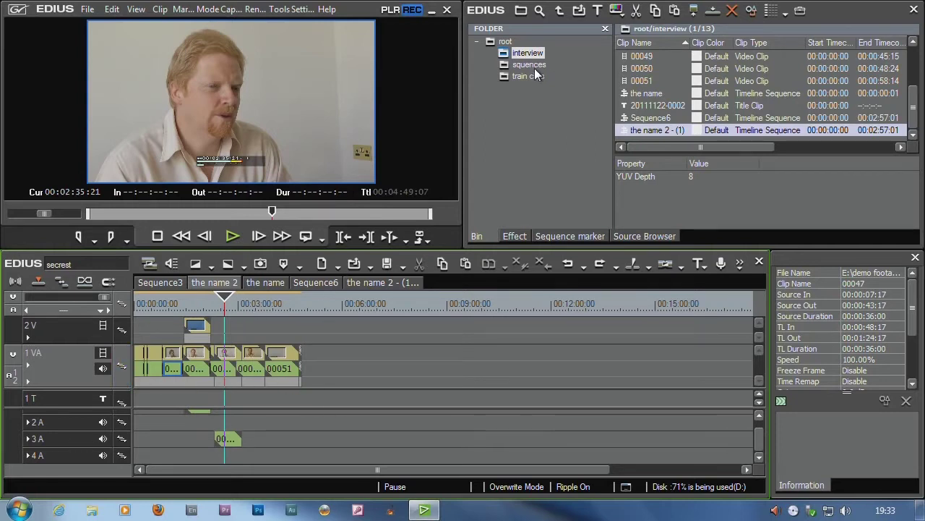
click(501, 79)
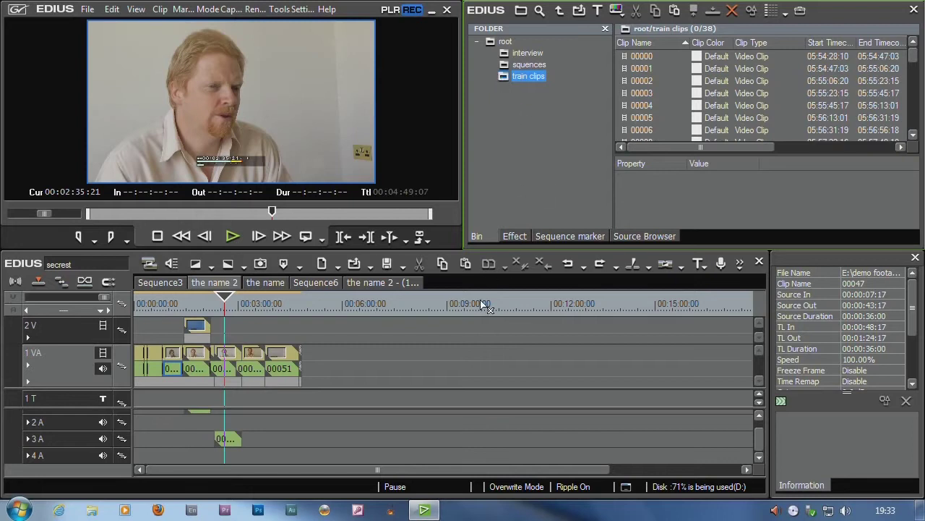
drag(464, 310, 302, 360)
drag(178, 334, 272, 325)
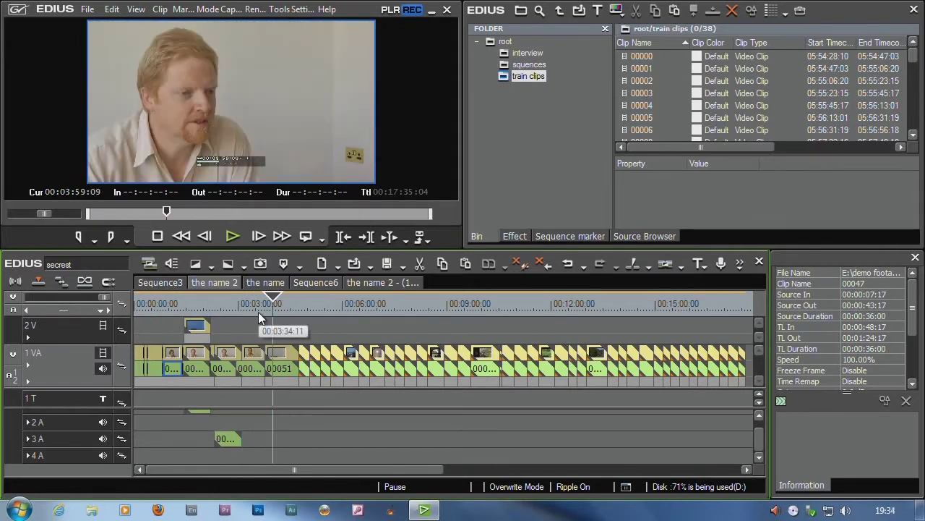
Add markers at five-minute timecodes (00:05:00:00, 00:10:00:00, 00:15:00:00 onward) and list them
text(50000)
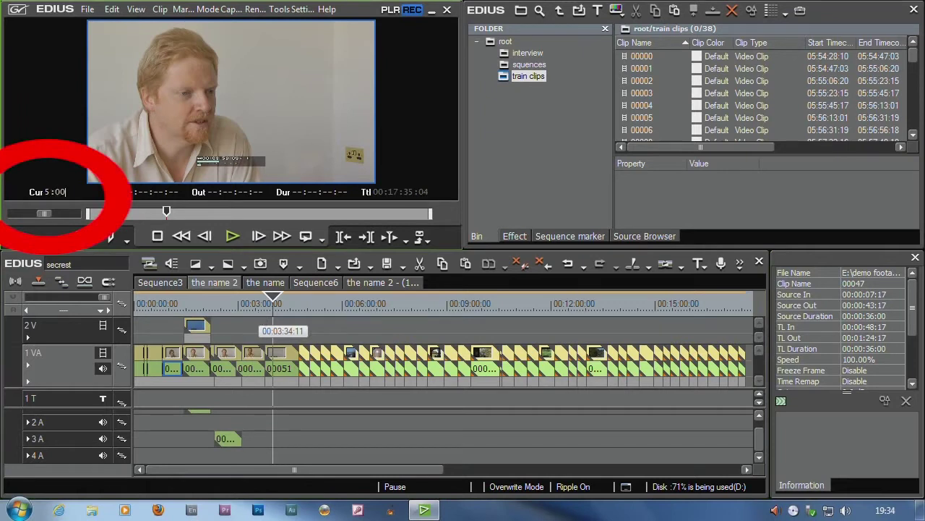
key(Return)
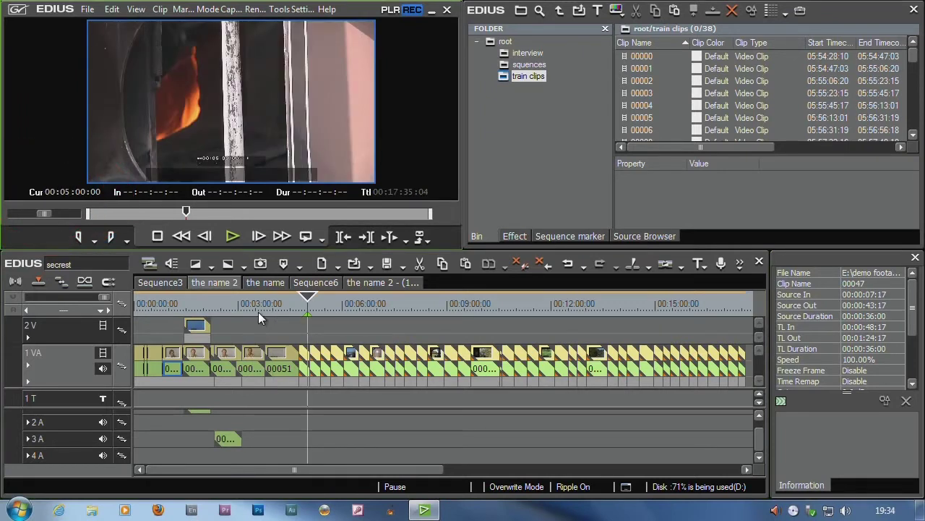
text(10000)
key(Return)
text(100000)
key(Return)
text(15:00:00)
key(Return)
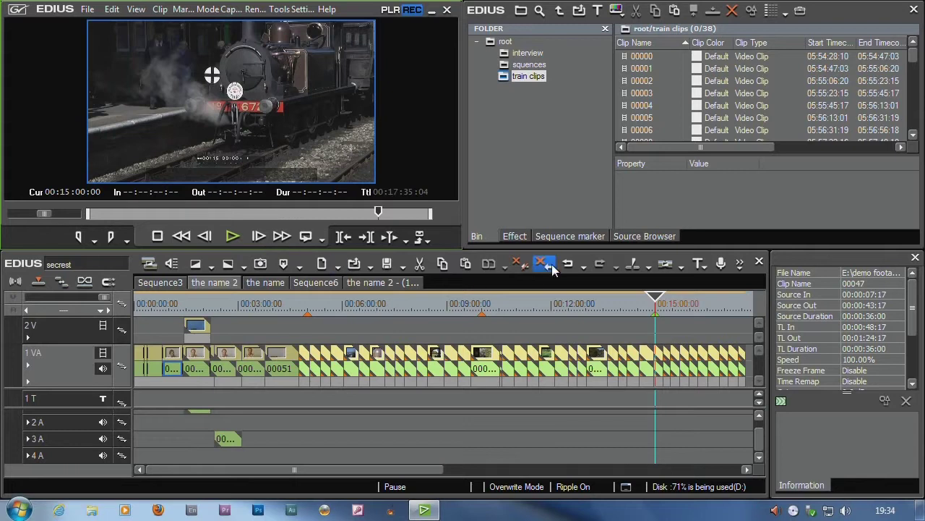
click(574, 236)
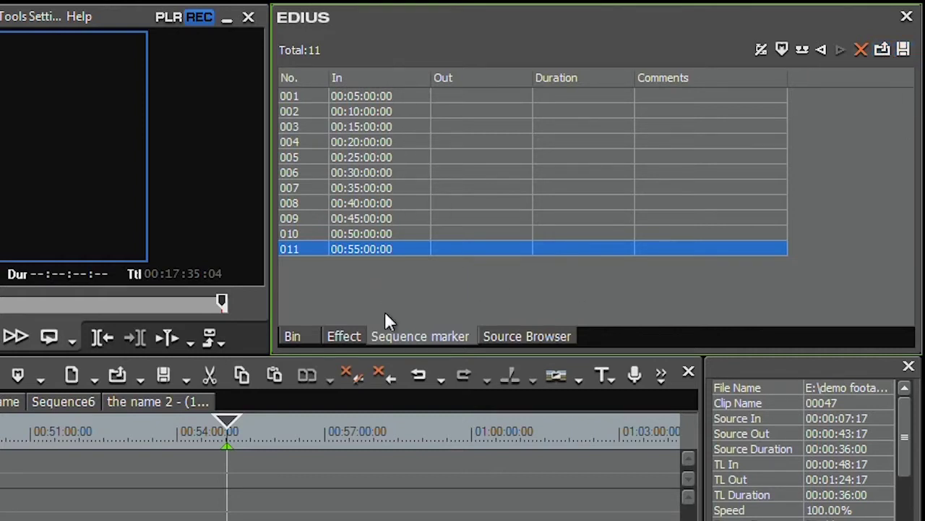
Export the marker list to 5 mins.csv
click(904, 50)
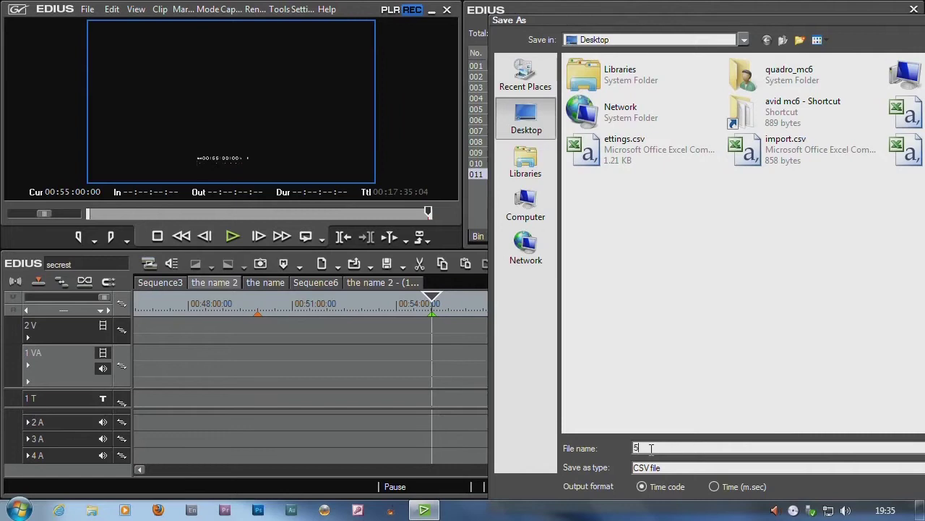
text(5 mi)
key(Return)
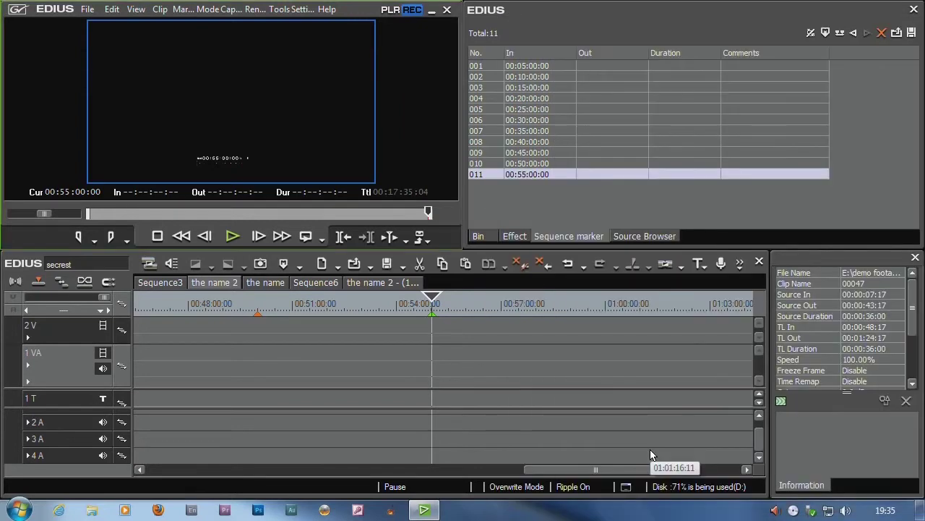
Import the markers from 5 mins.csv on the Desktop into the 'the name' sequence
click(274, 282)
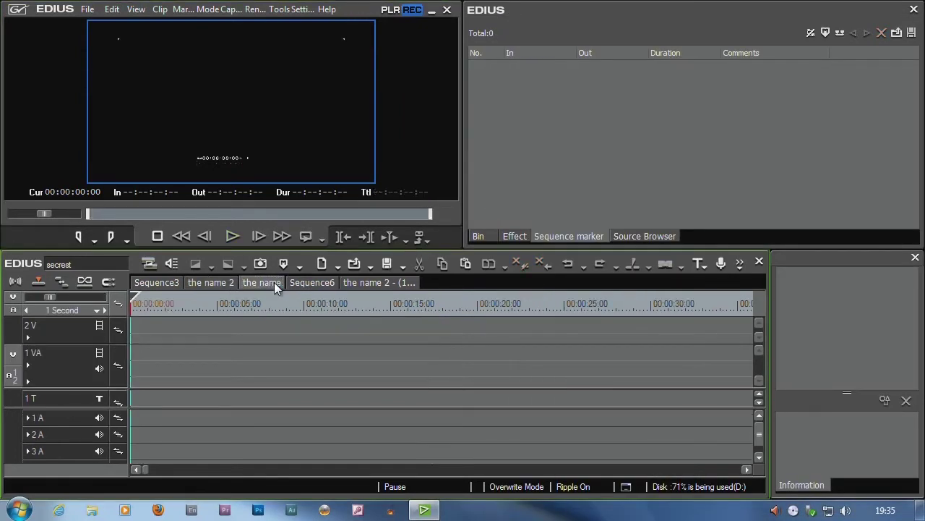
click(900, 33)
click(304, 101)
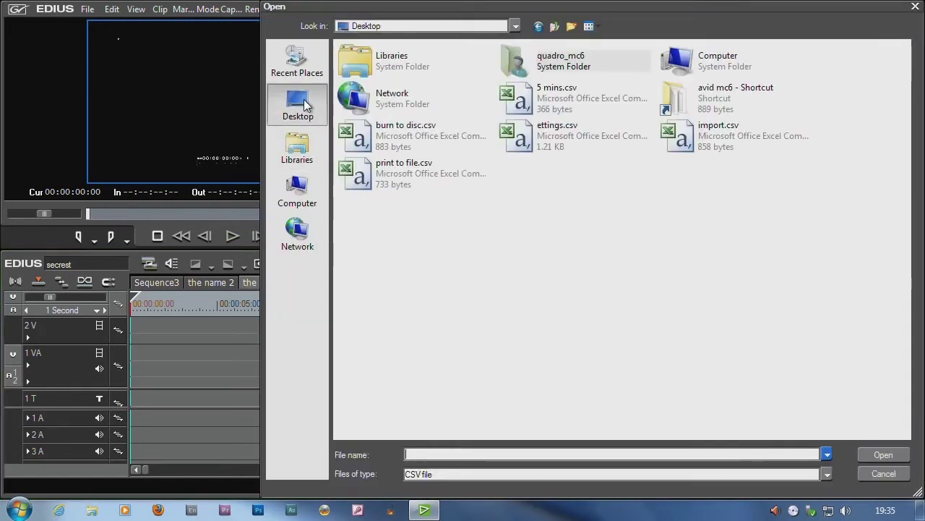
double_click(547, 105)
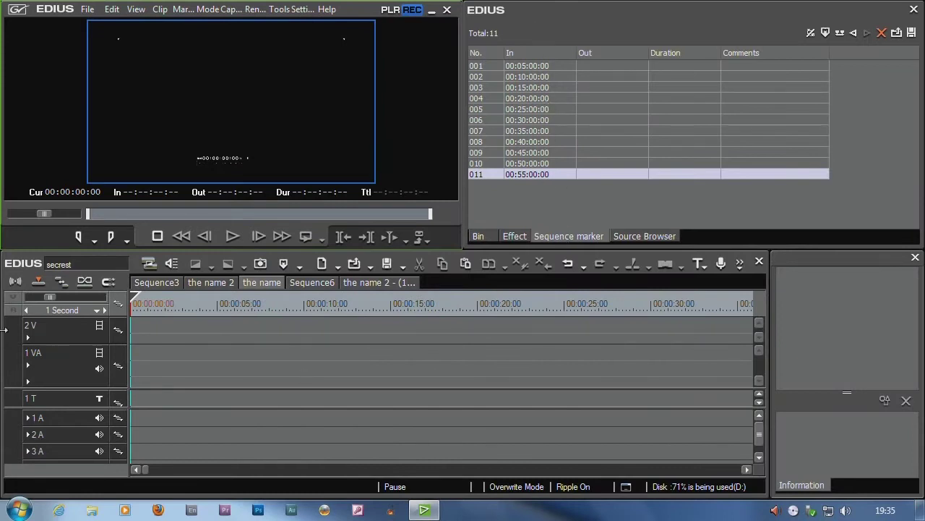
drag(55, 297, 90, 296)
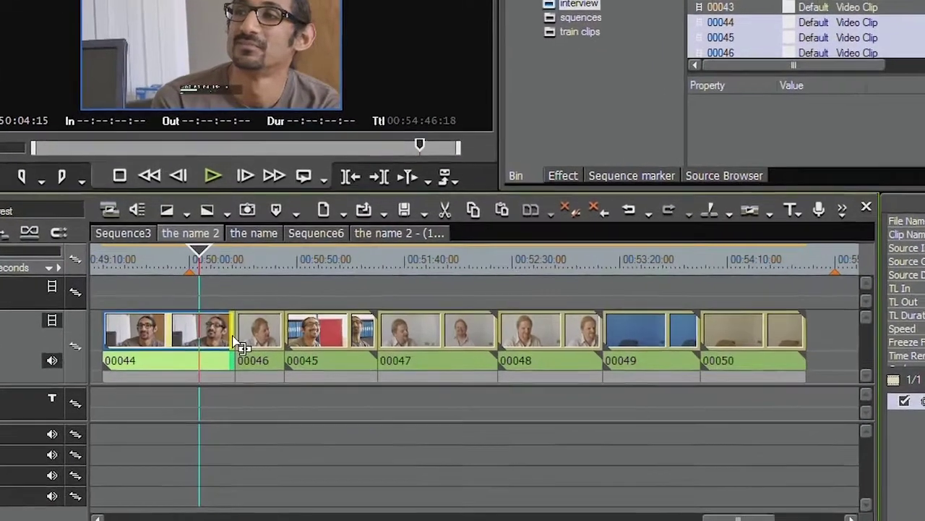
Shorten the end of clip 00044 and park the playhead at the orange marker
drag(250, 326, 229, 323)
drag(191, 364, 180, 288)
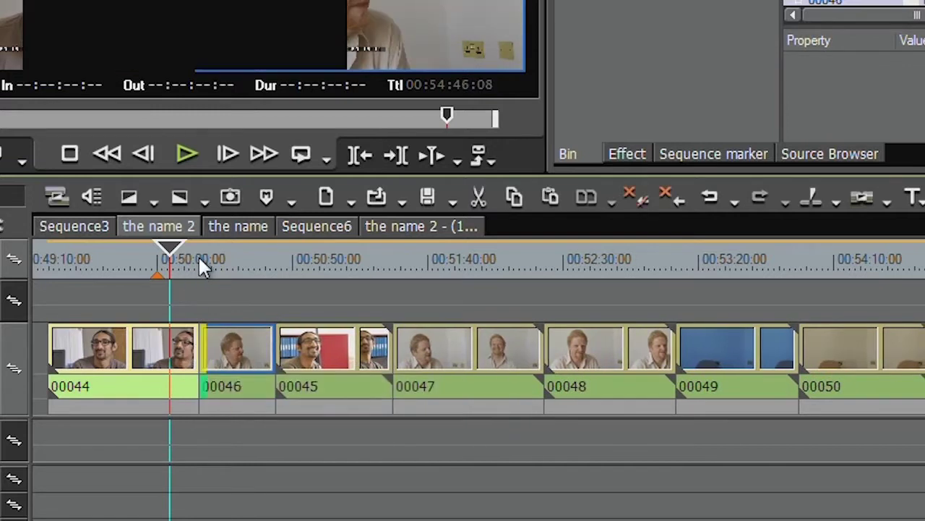
click(199, 259)
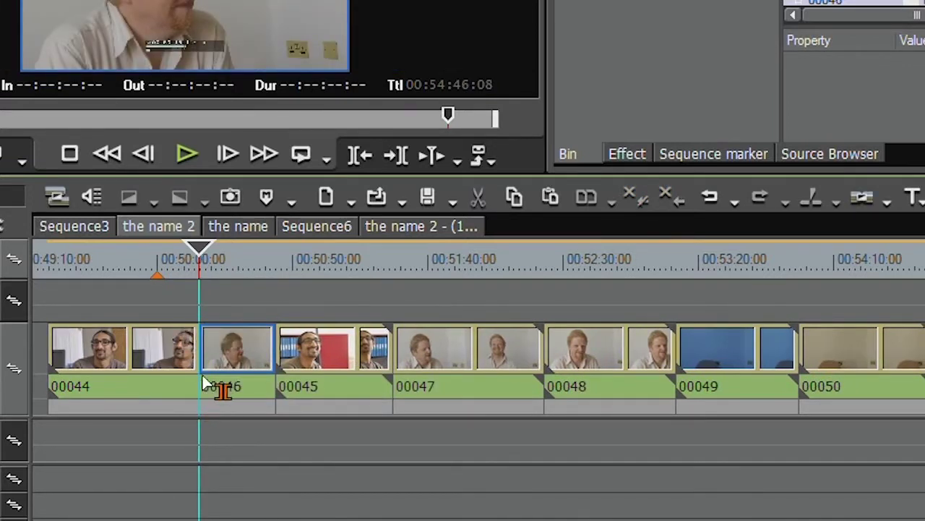
drag(199, 267, 149, 266)
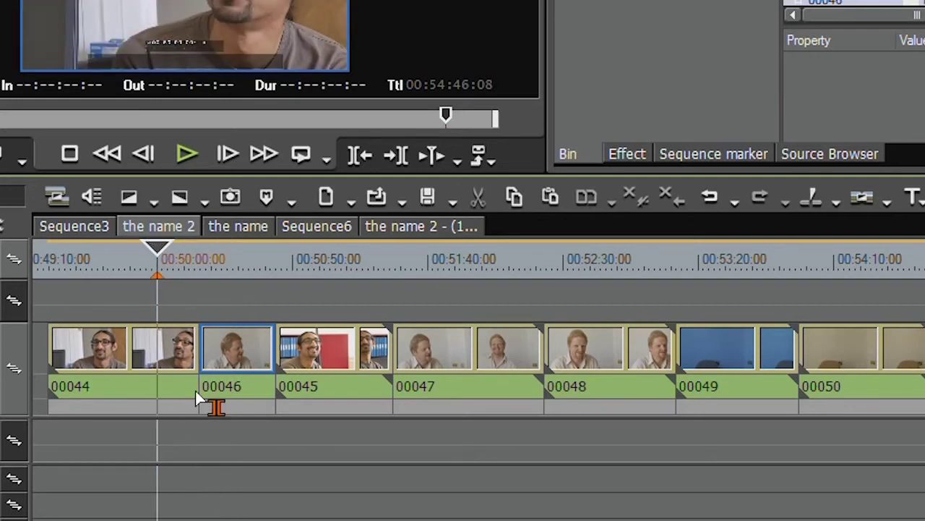
Trim clip 00046's start separately, then slide the 00044/00046 cut and preview it
key(alt)
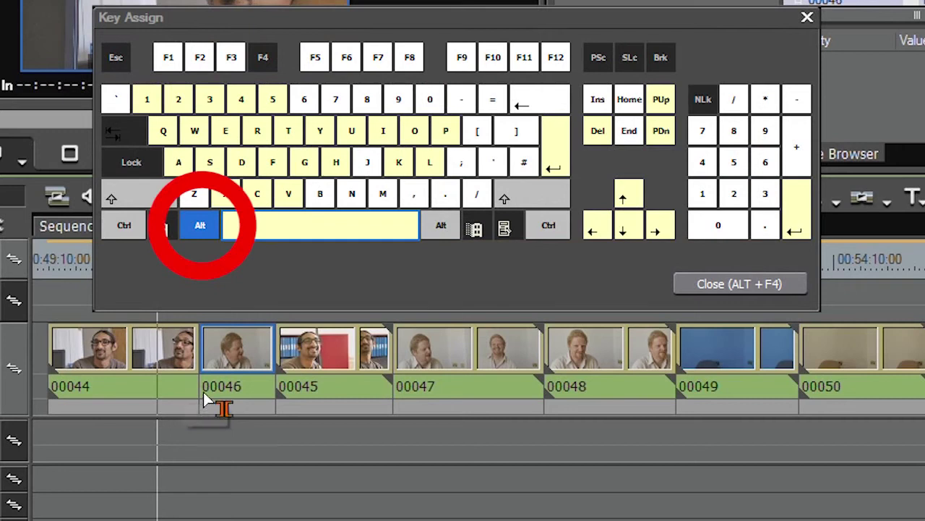
alt+click(201, 390)
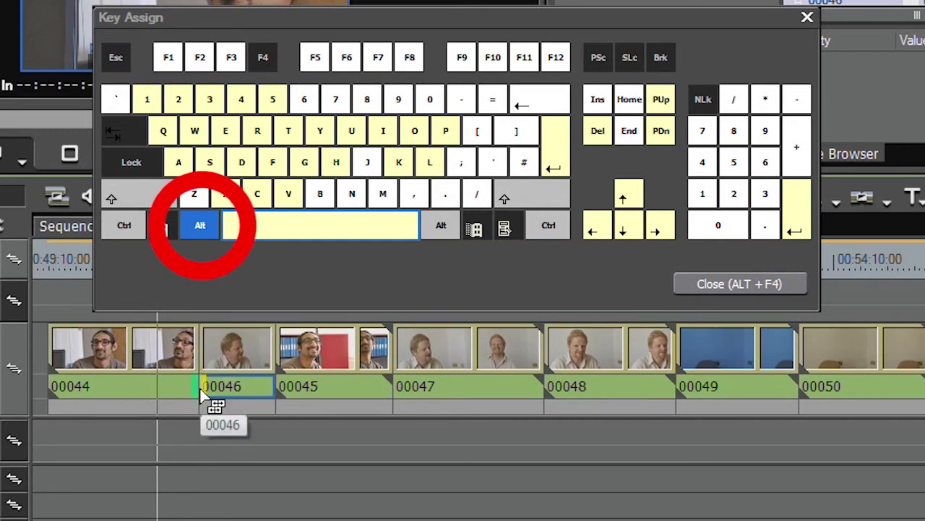
drag(199, 388, 168, 394)
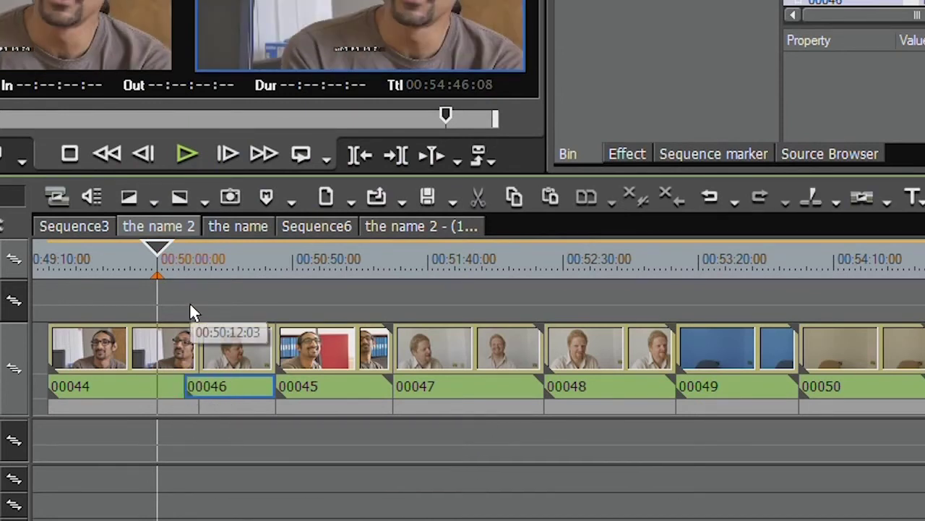
click(201, 355)
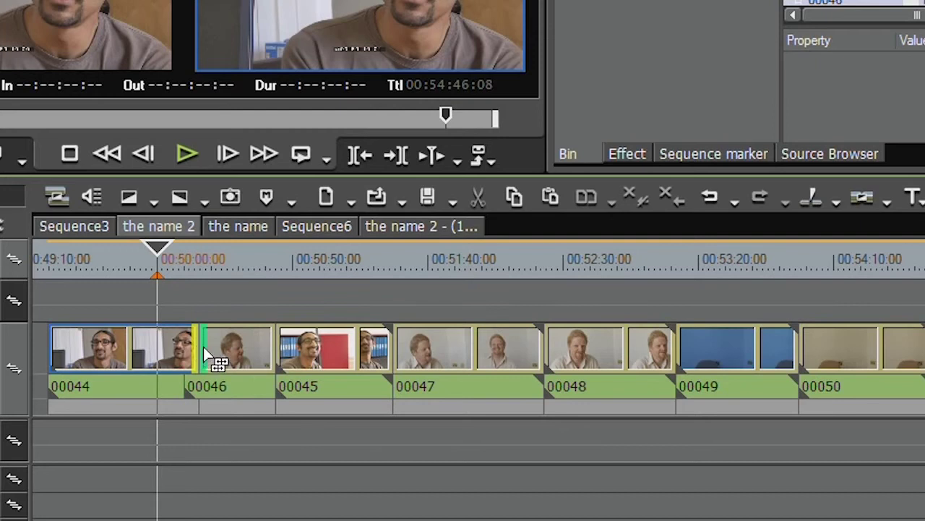
mouse_move(206, 354)
mouse_down()
mouse_move(190, 366)
mouse_move(242, 378)
mouse_move(207, 354)
mouse_move(226, 355)
mouse_move(199, 355)
mouse_up()
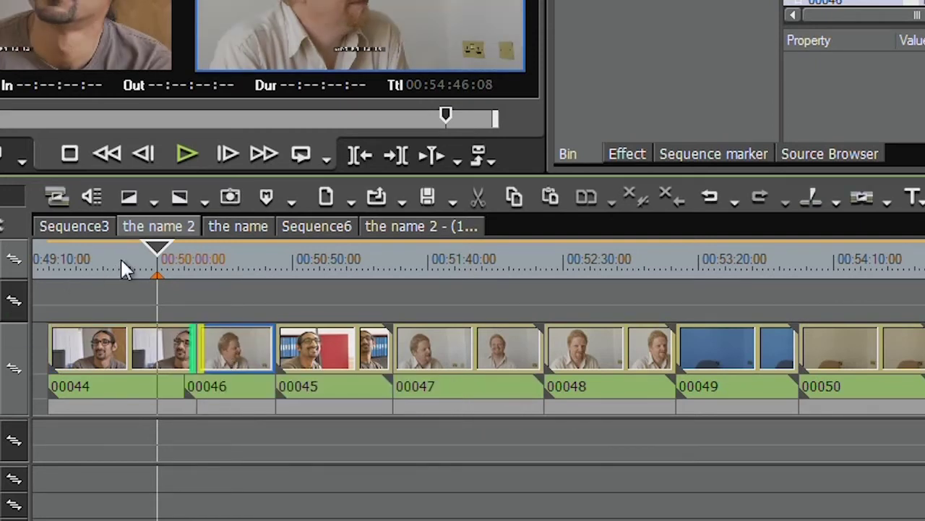
click(196, 253)
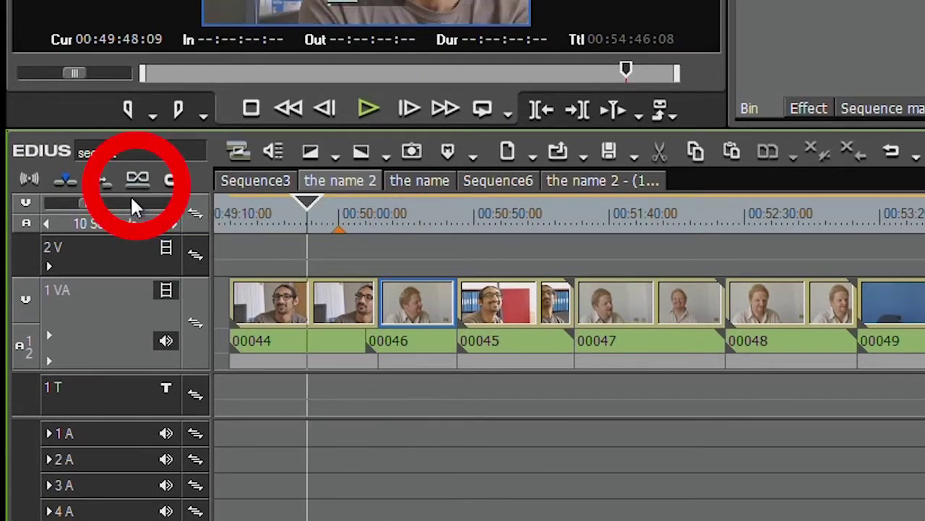
With Group/Link off, move the 00044/00046 video cut about eight seconds later, then relink
click(135, 184)
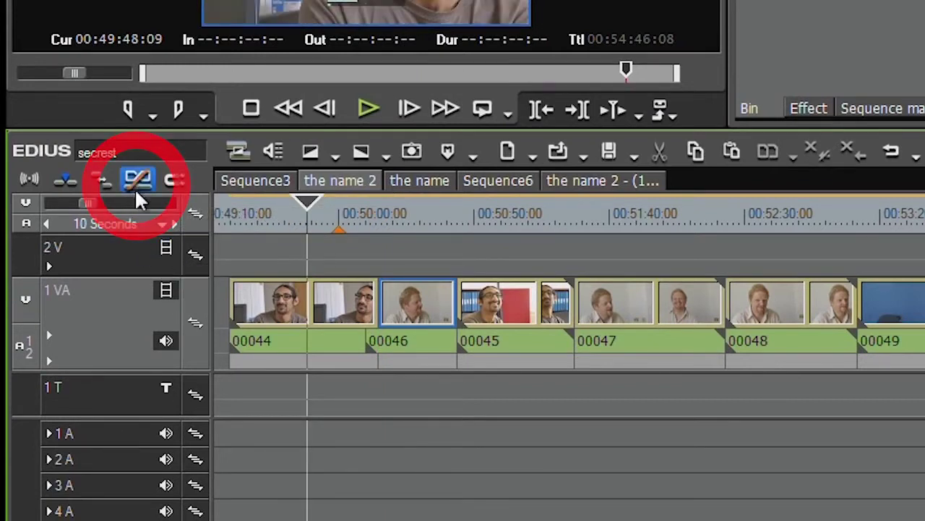
click(377, 297)
drag(373, 307, 392, 339)
click(370, 345)
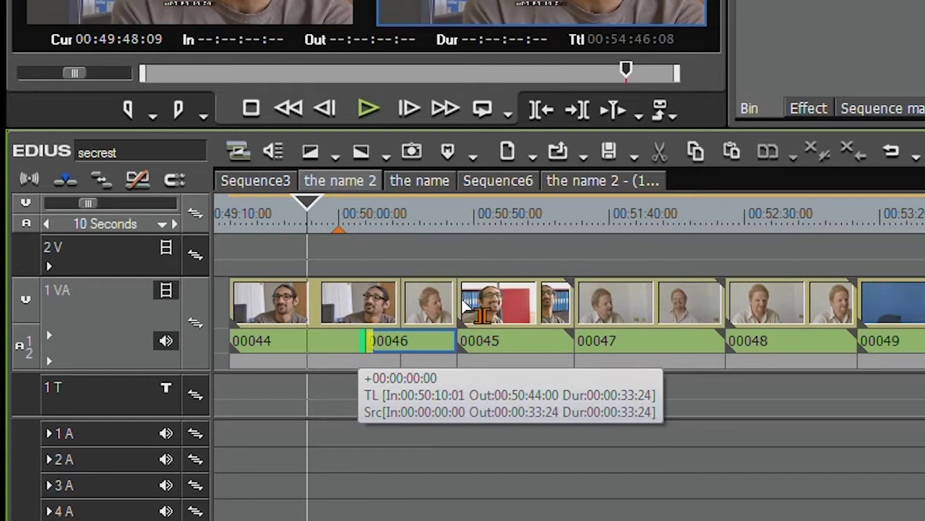
drag(452, 297, 475, 296)
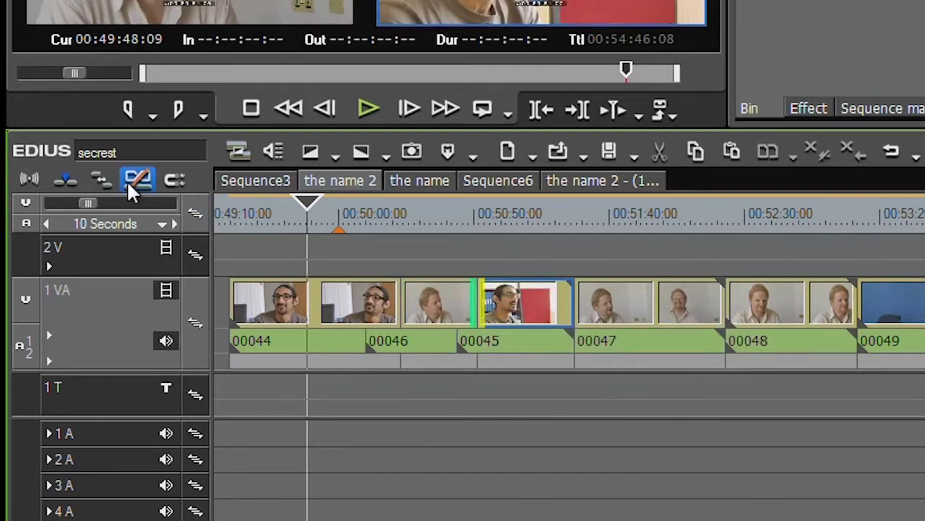
click(131, 182)
click(407, 289)
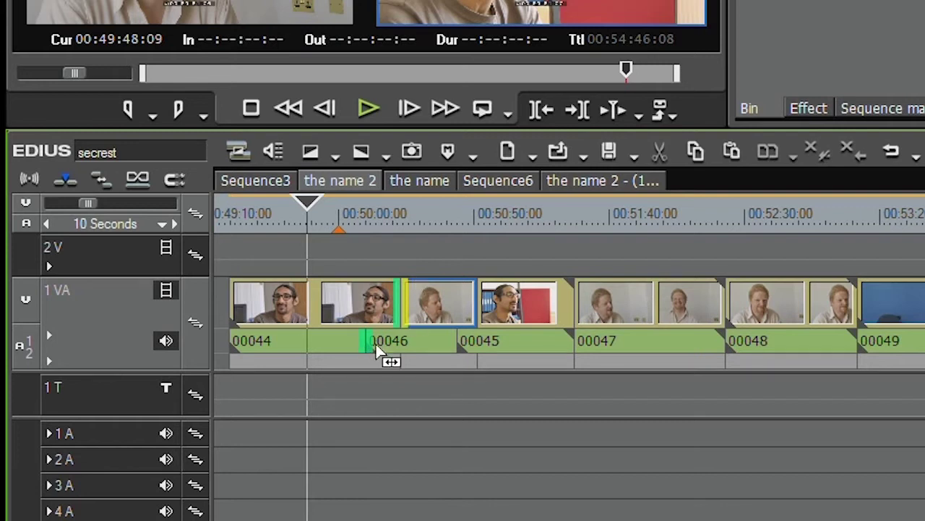
Unlink clip 00044's video from its audio and drop it at the sequence end on 2 V
click(354, 305)
right_click(354, 300)
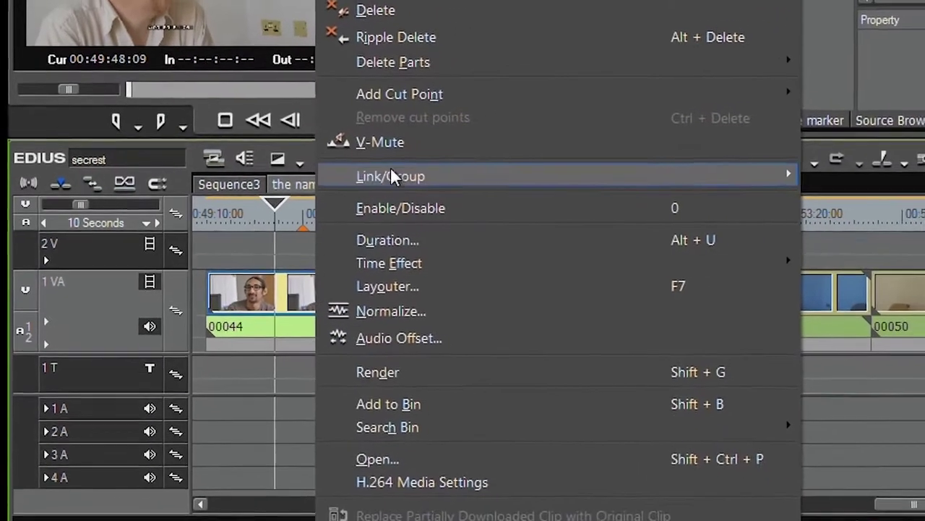
mouse_move(389, 172)
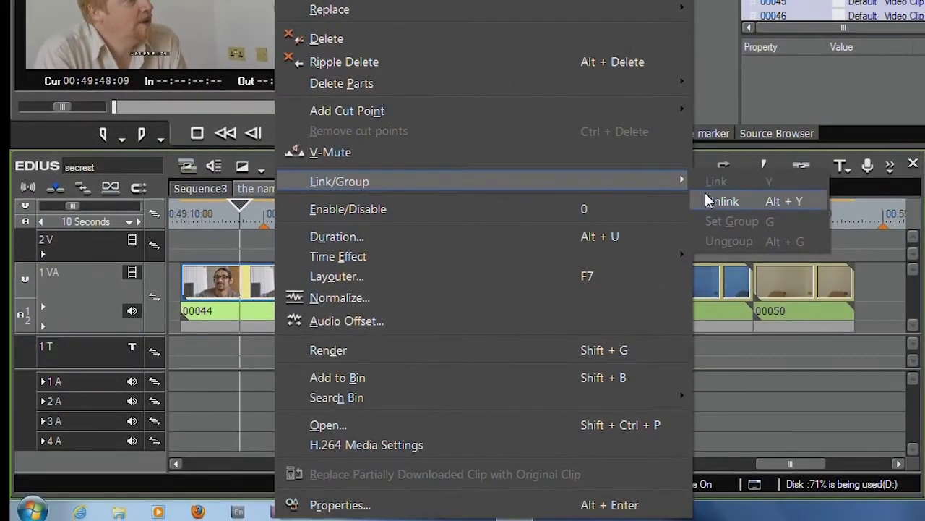
click(708, 198)
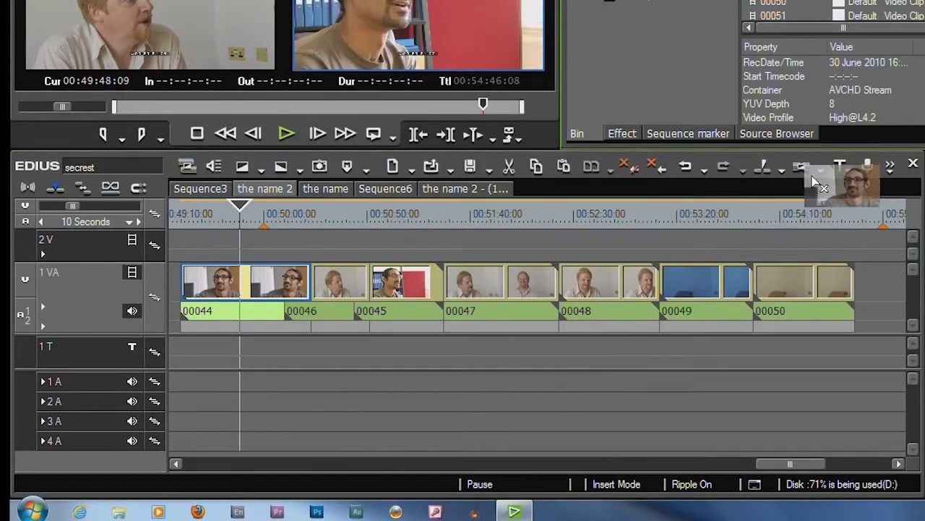
drag(813, 182, 818, 255)
Check the 00044 audio part on track 1 A, then scrub the sequence back to about 00:50:10
click(850, 382)
right_click(854, 392)
mouse_move(777, 188)
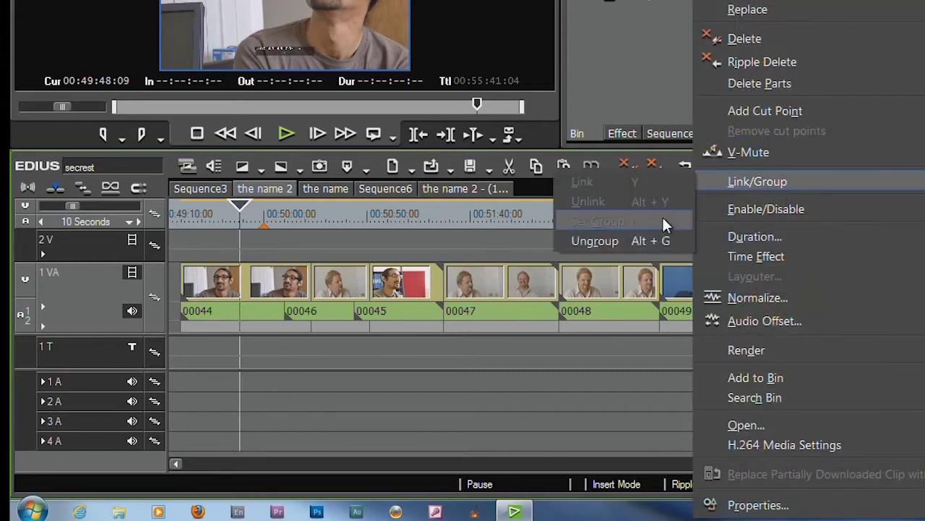
click(462, 202)
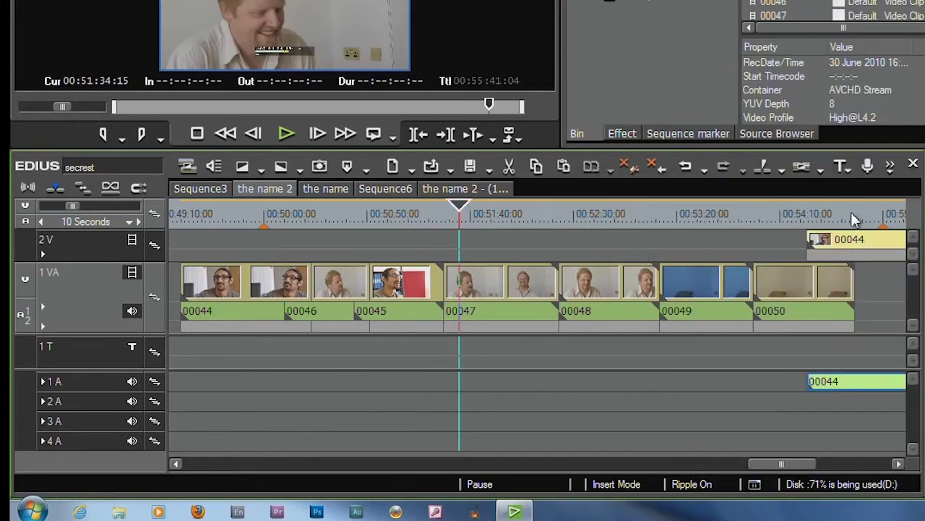
mouse_move(842, 219)
mouse_down()
mouse_move(805, 220)
mouse_move(856, 221)
mouse_up()
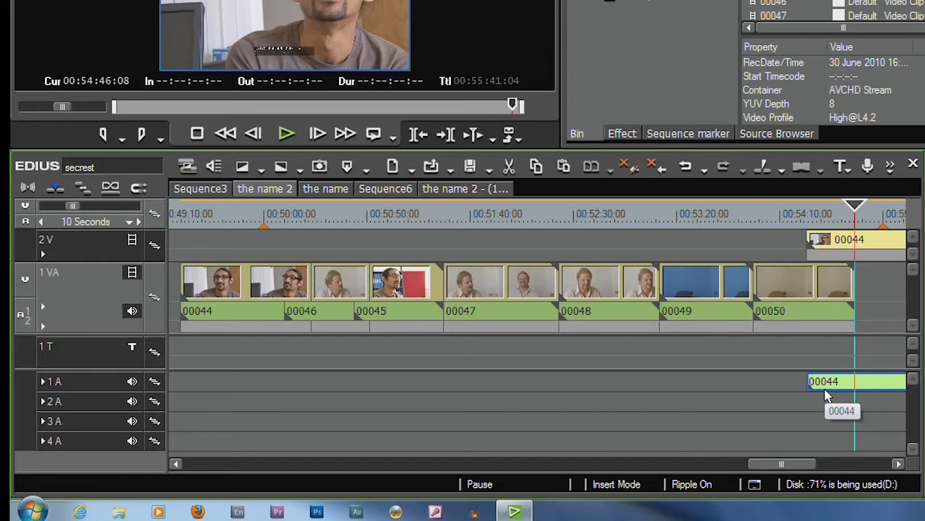
click(284, 214)
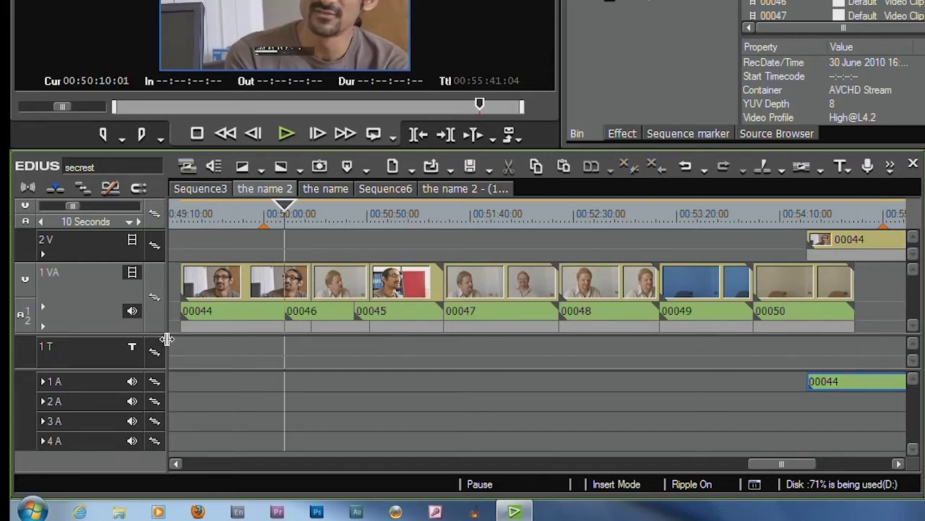
click(109, 190)
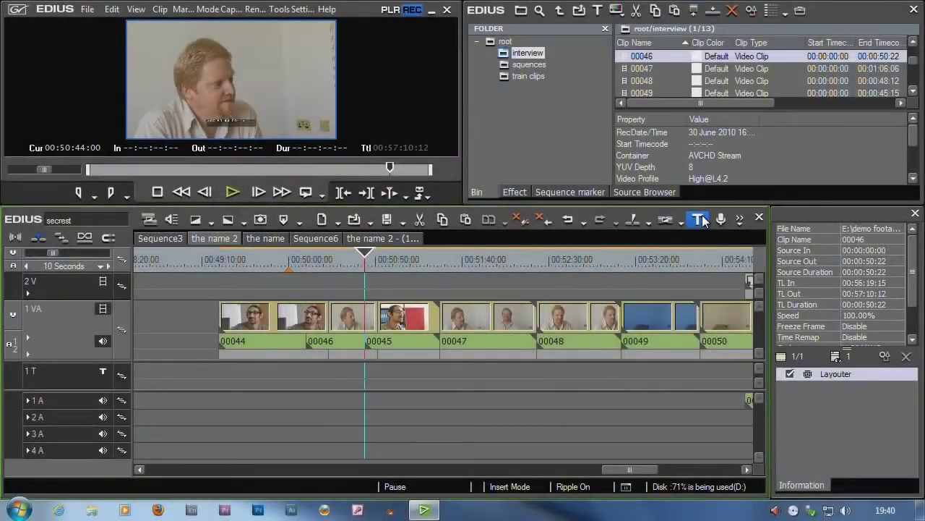
Create a QuickTitler title reading 'A title' on track 1 T and park the playhead at 00:50:43
click(701, 219)
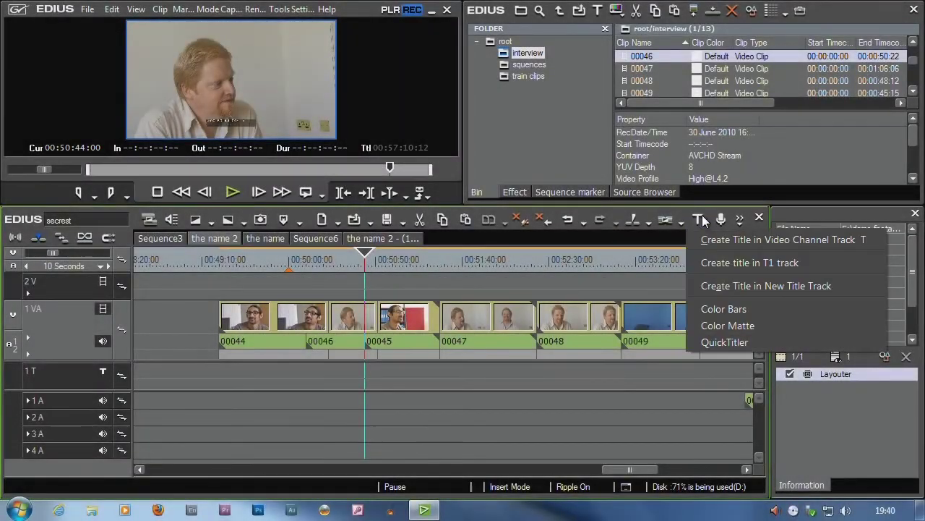
click(722, 266)
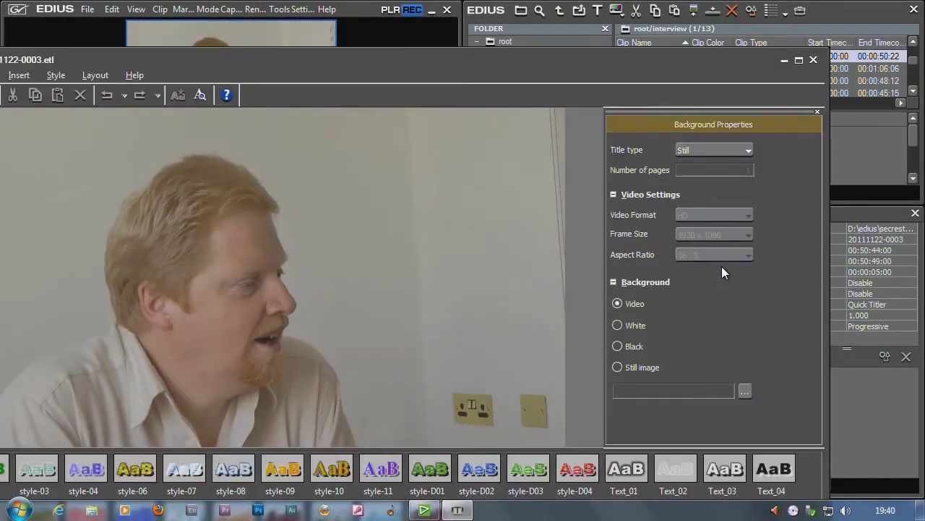
text(A title)
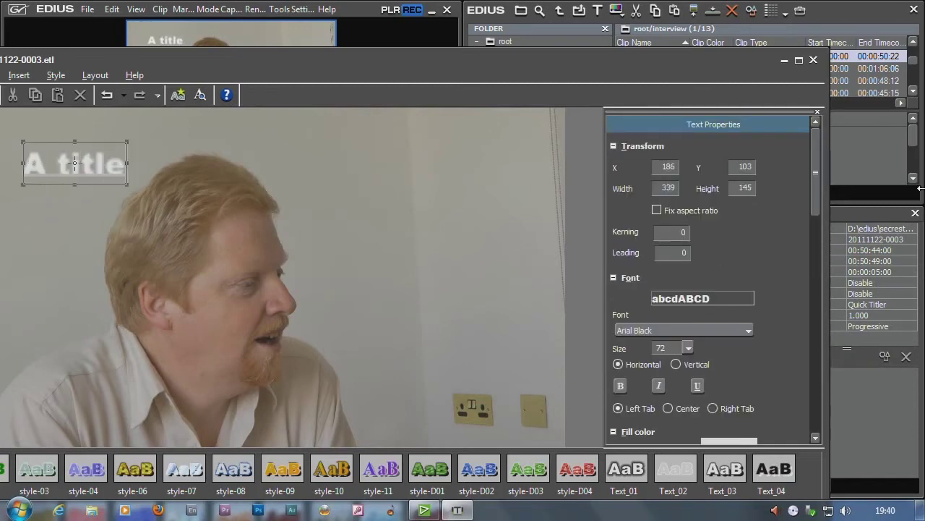
key(ctrl+s)
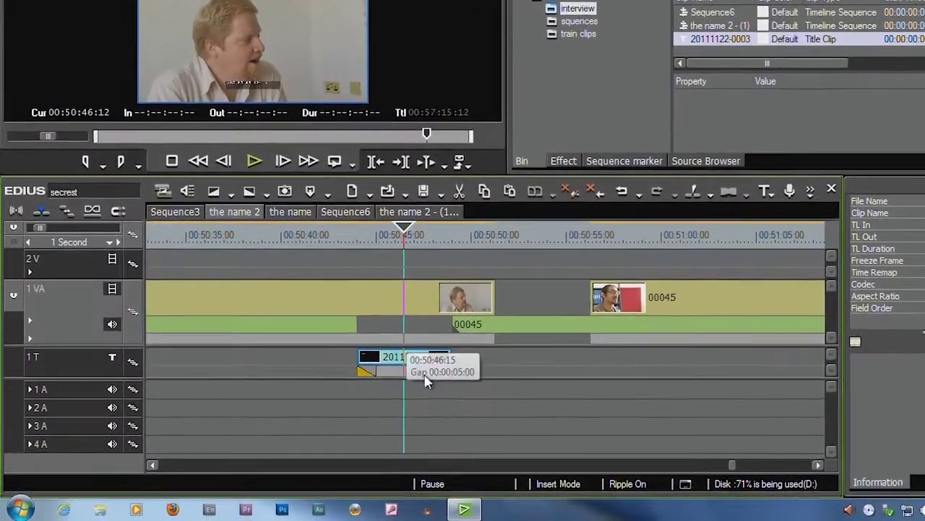
scroll(431, 375, up, 1)
click(303, 245)
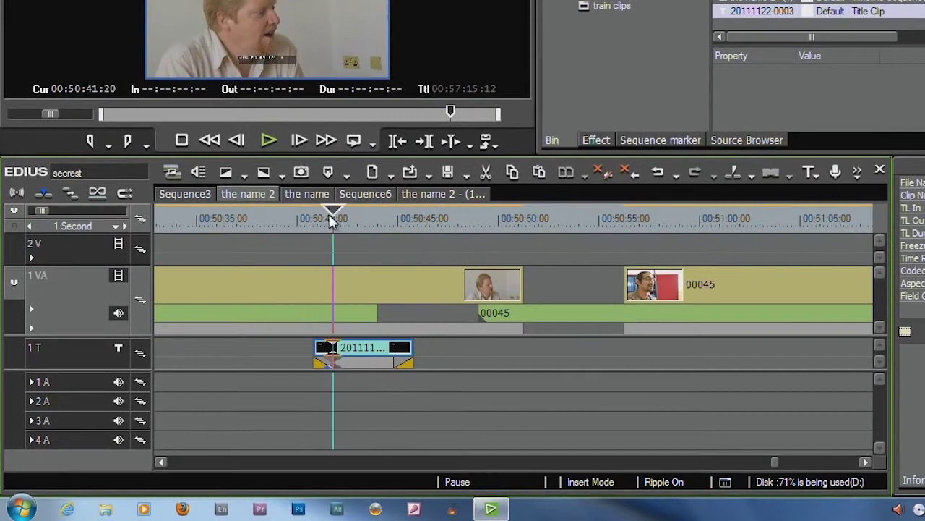
drag(331, 219, 358, 214)
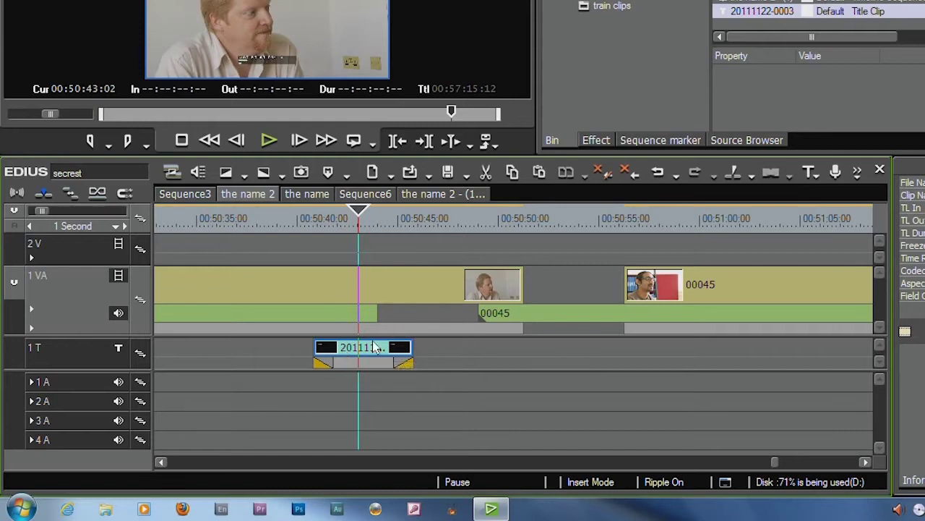
Paste the copied title at 00:50:52:16, redirecting it from 1 VA onto track 1 T, then undo it
click(551, 222)
key(Insert)
click(541, 174)
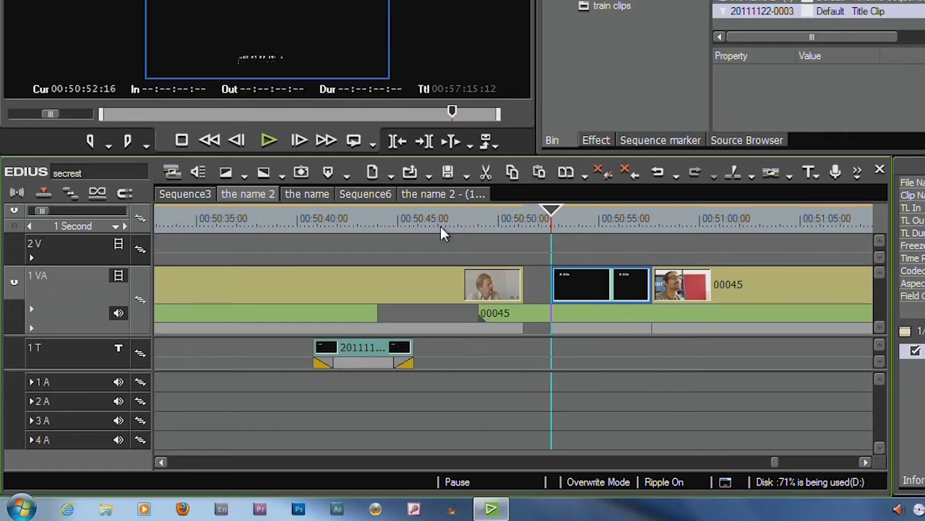
click(661, 173)
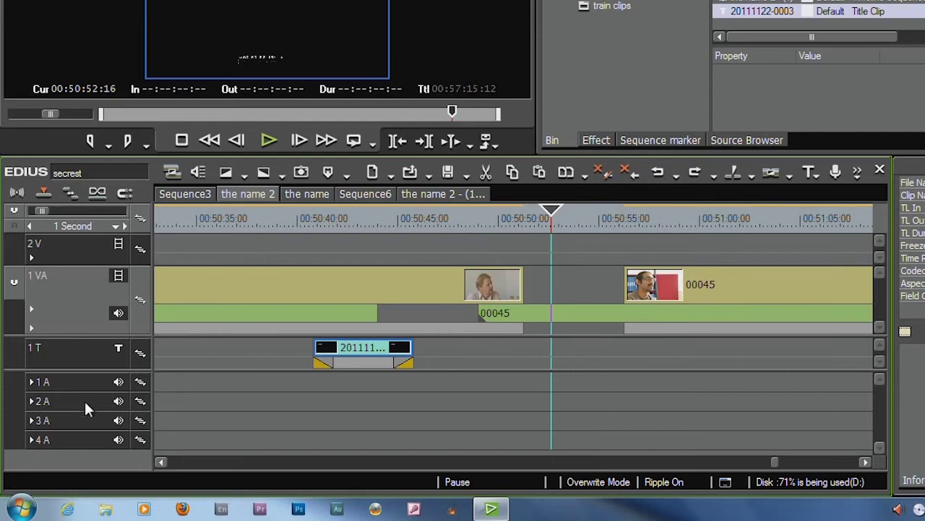
click(84, 362)
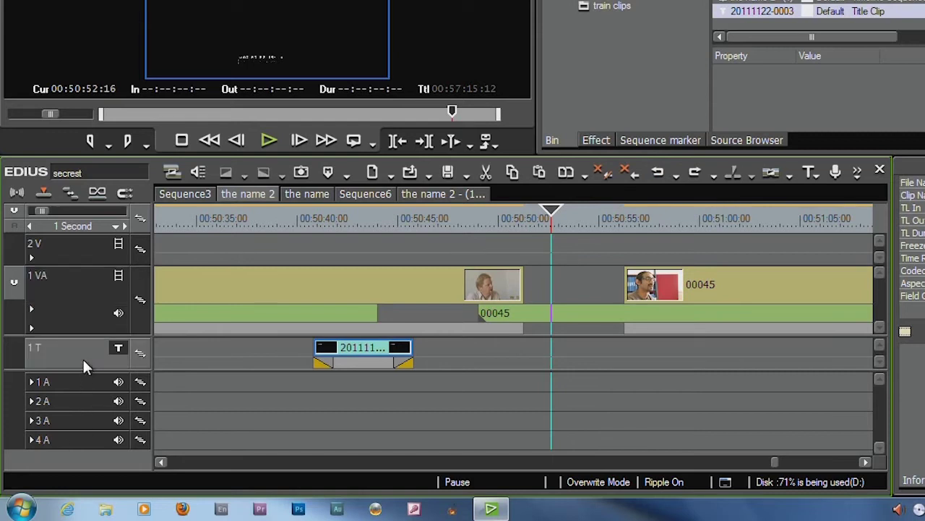
click(539, 173)
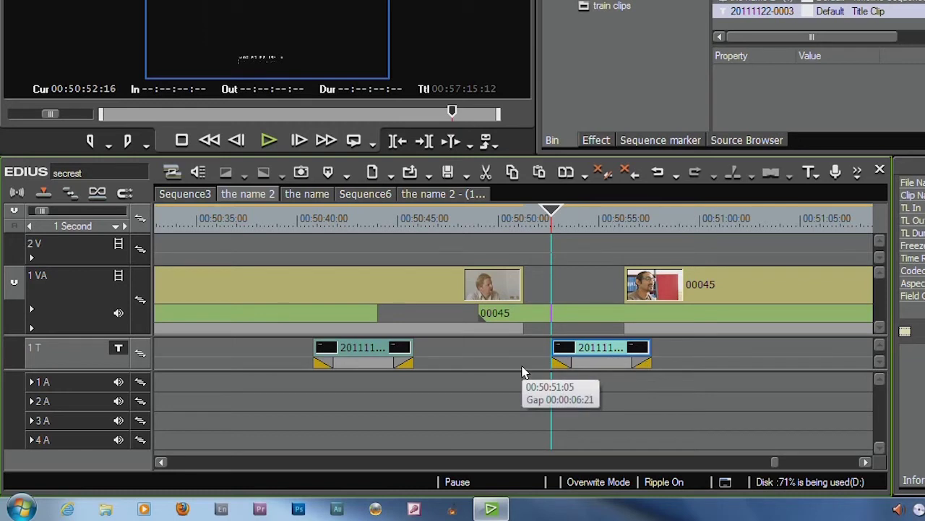
click(368, 218)
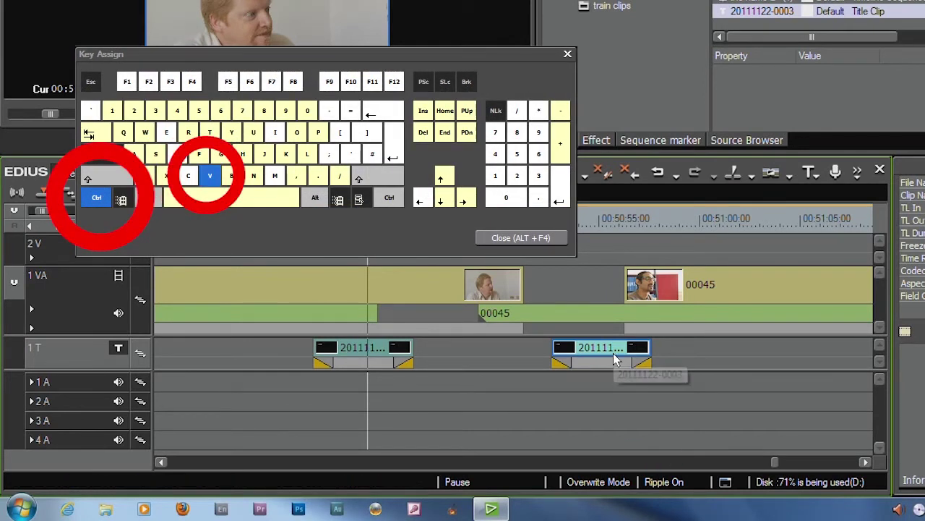
key(ctrl+z)
Slide the original title later on track 1 T and Ctrl-drag a duplicate of it further along
click(355, 350)
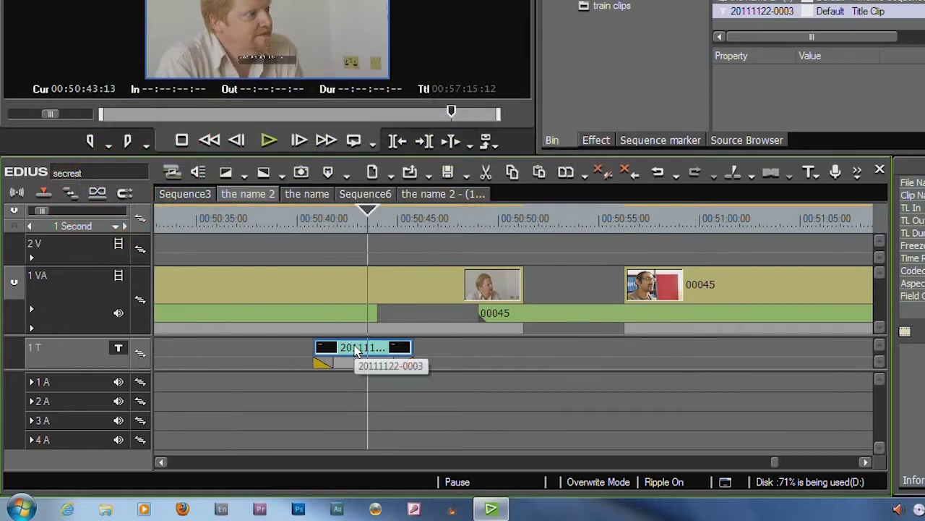
drag(354, 350, 427, 359)
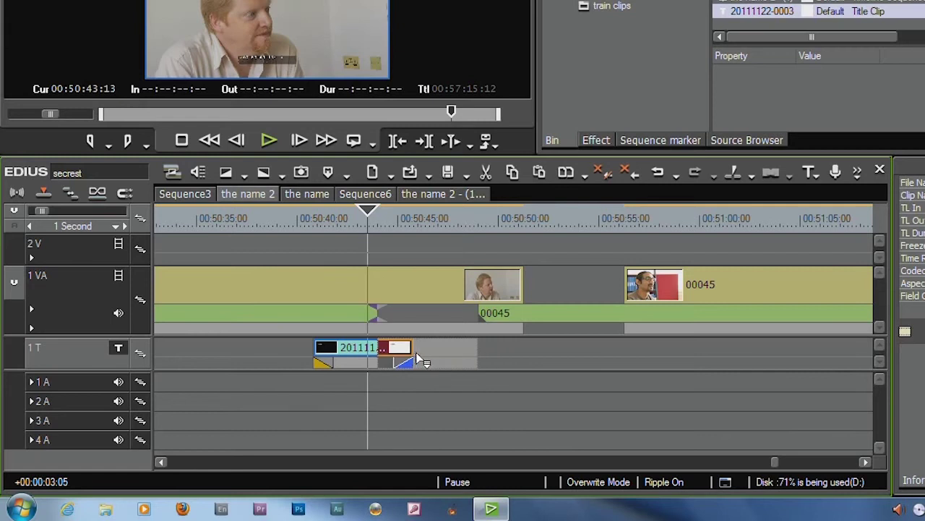
drag(420, 352, 438, 352)
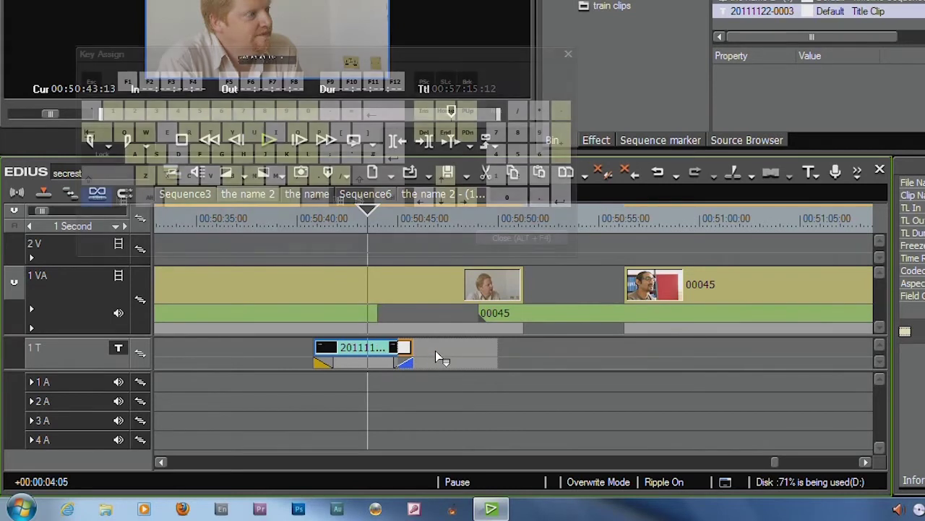
key(ctrl)
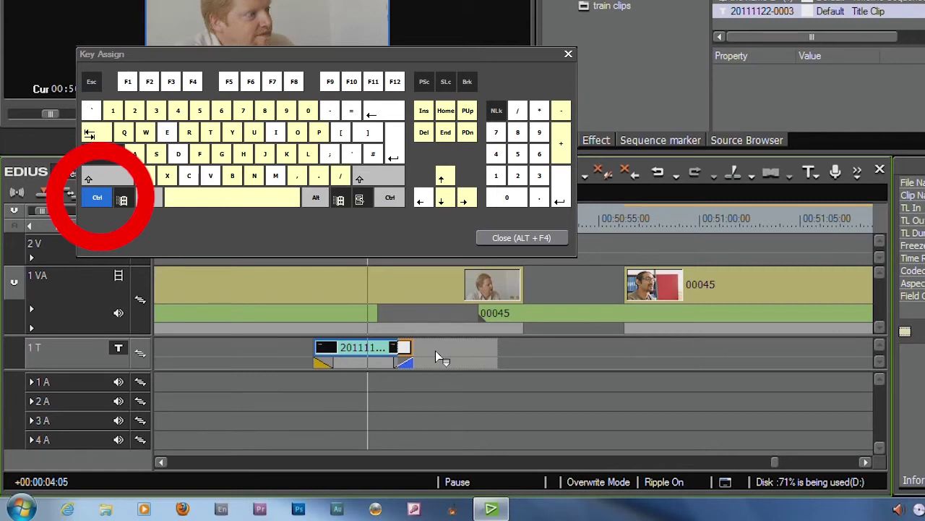
drag(436, 353, 512, 355)
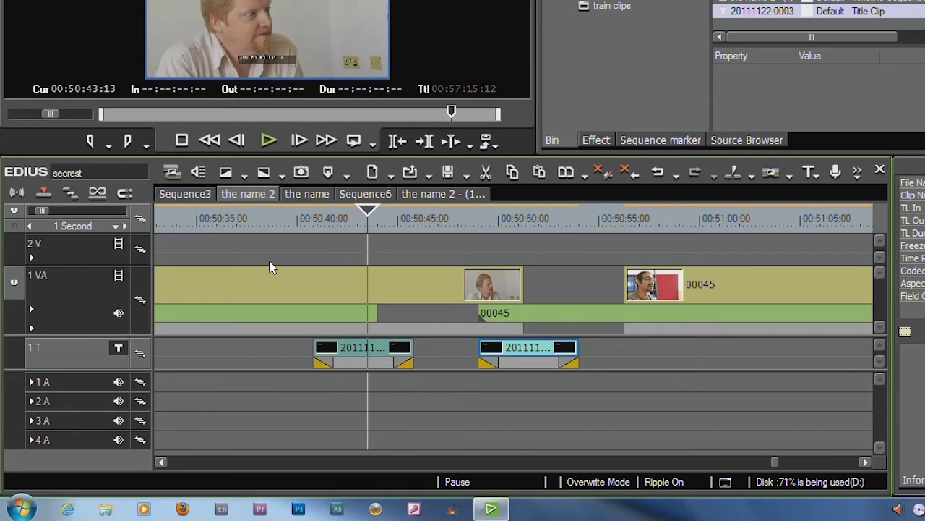
Duplicate clip 00046 near 01:00:00, then select the title copy at 00:50:49:00
drag(47, 212, 95, 205)
click(514, 284)
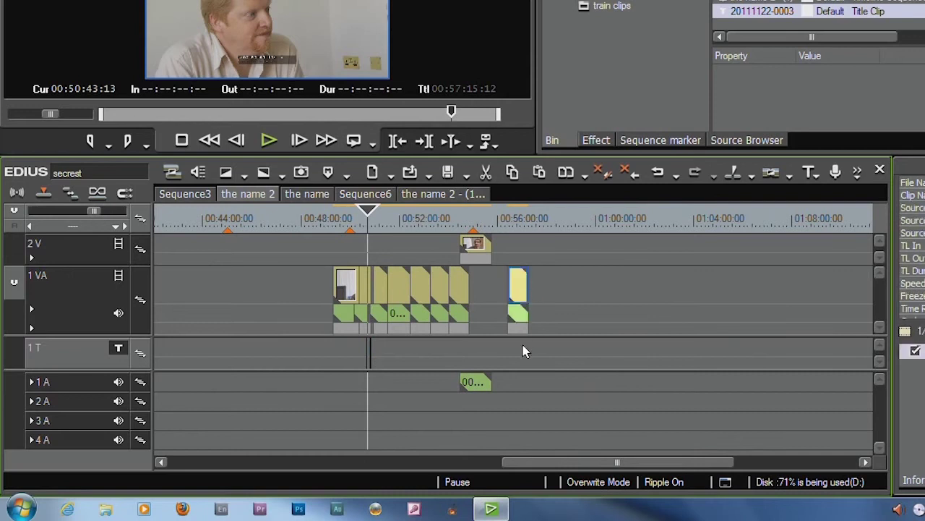
drag(521, 288, 591, 298)
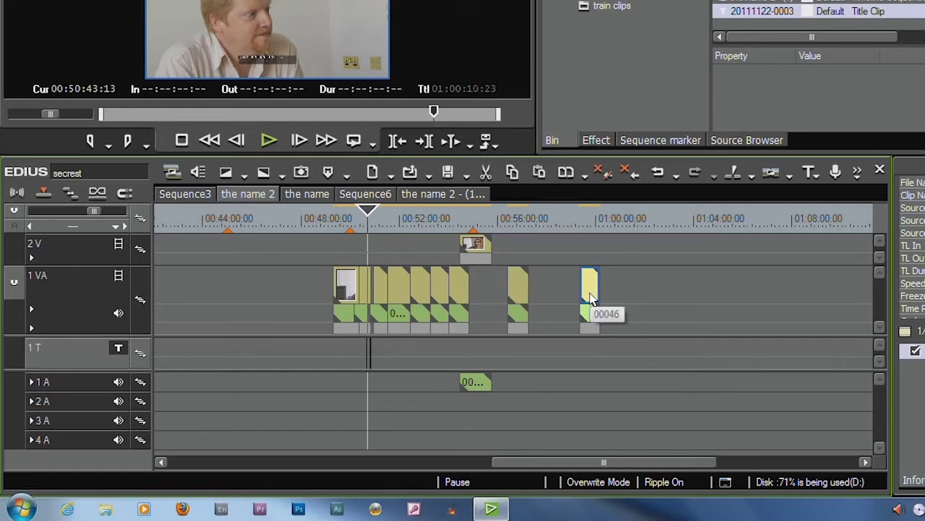
drag(91, 209, 45, 215)
drag(361, 214, 448, 215)
click(457, 354)
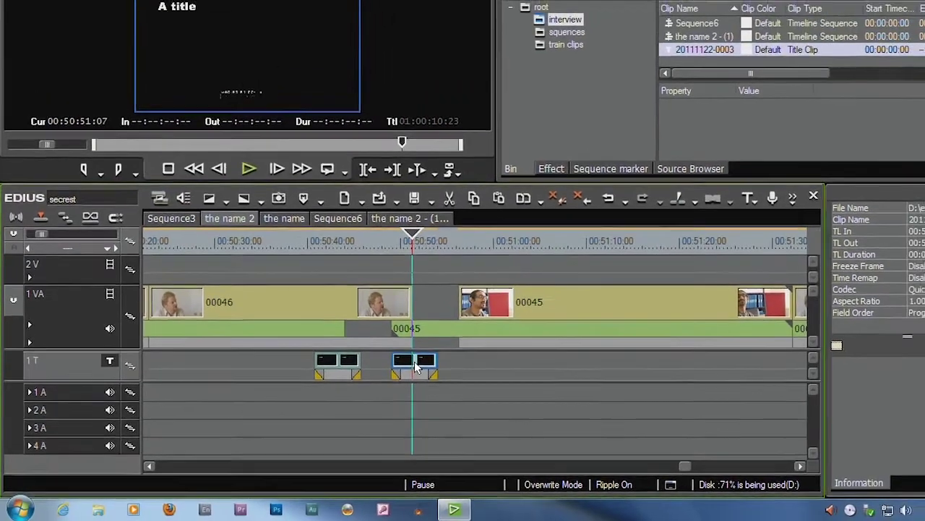
Type placeholder text into the duplicated title and save it when closing the editor
double_click(449, 349)
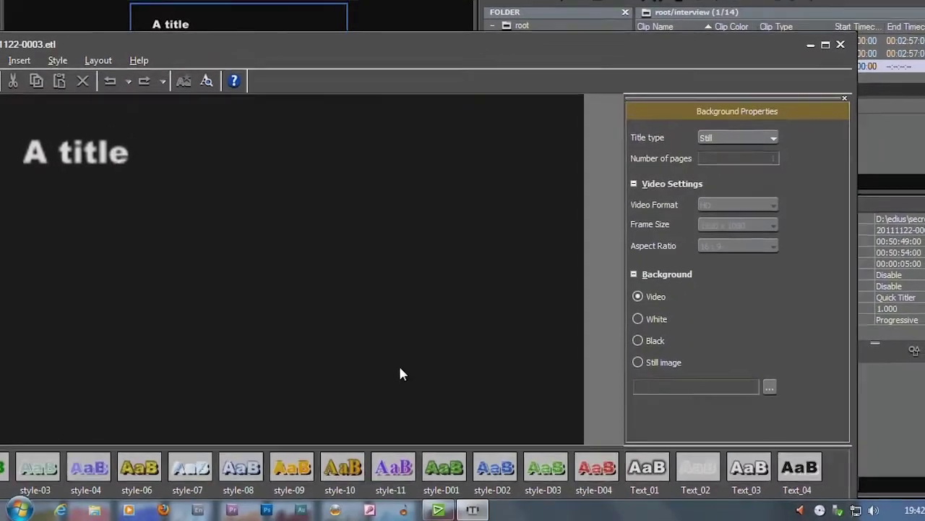
click(90, 155)
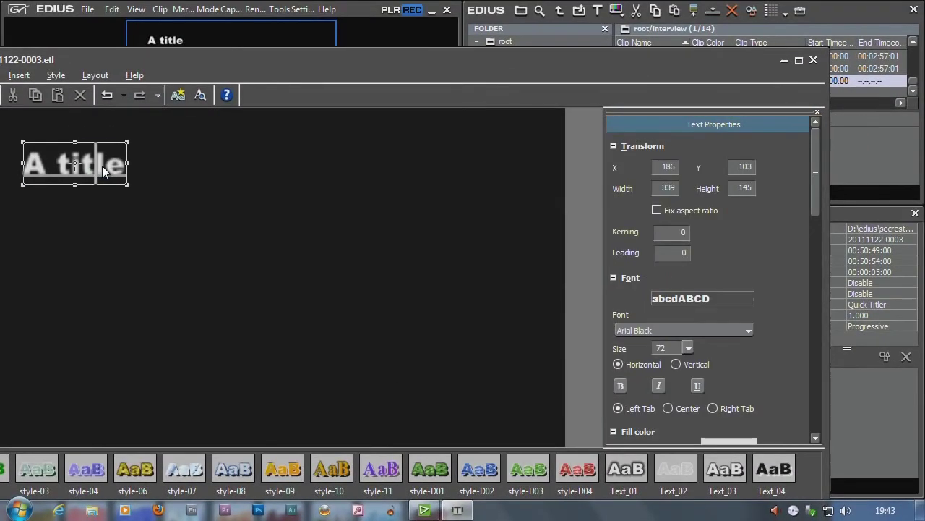
text(vfsdvksdvs,vsdm,v)
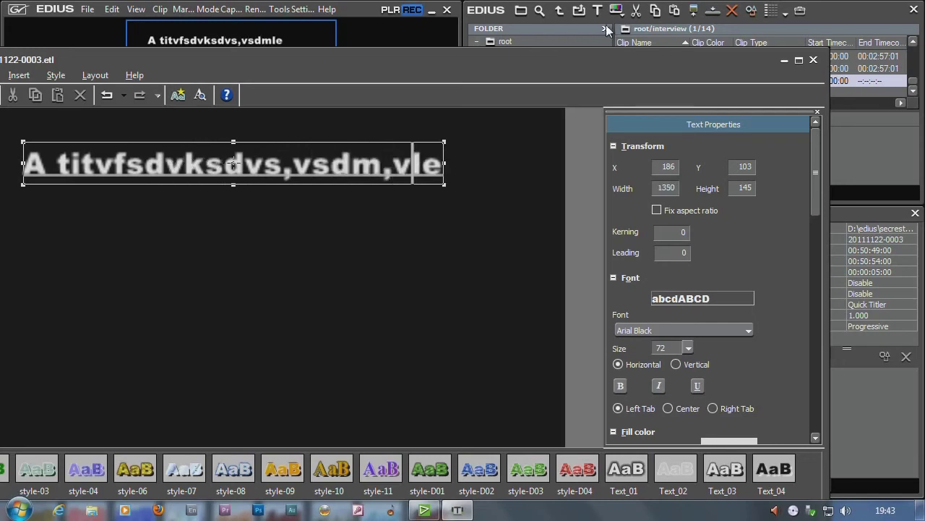
click(814, 61)
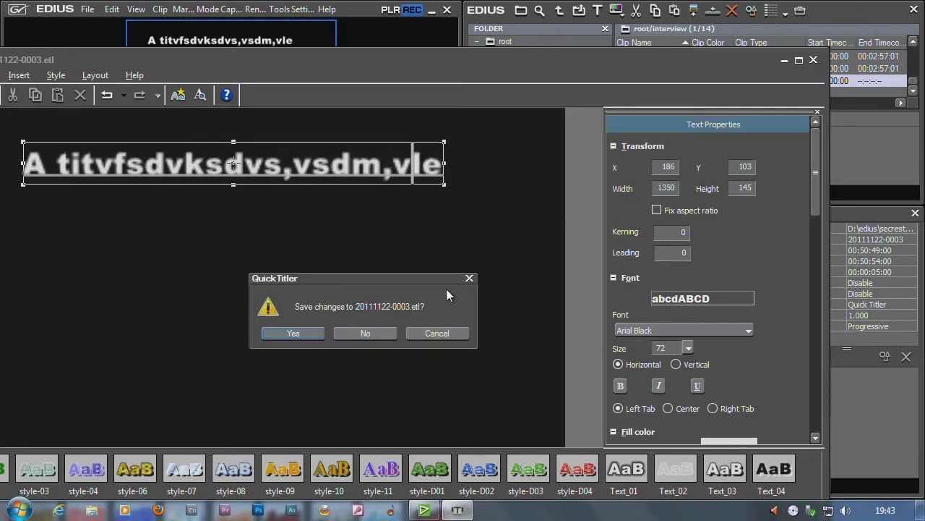
click(293, 334)
Step the playhead across both title clips and select the second title
click(315, 261)
click(385, 262)
click(314, 262)
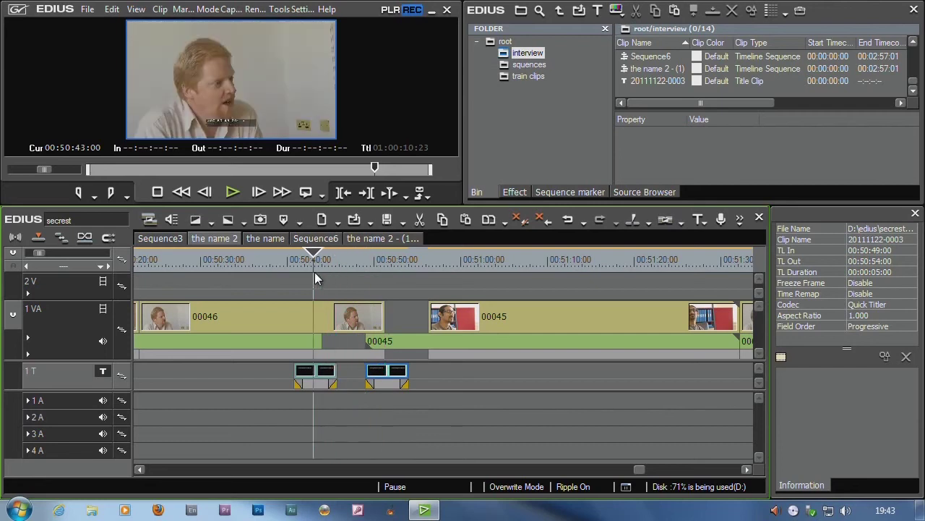
click(316, 381)
click(385, 261)
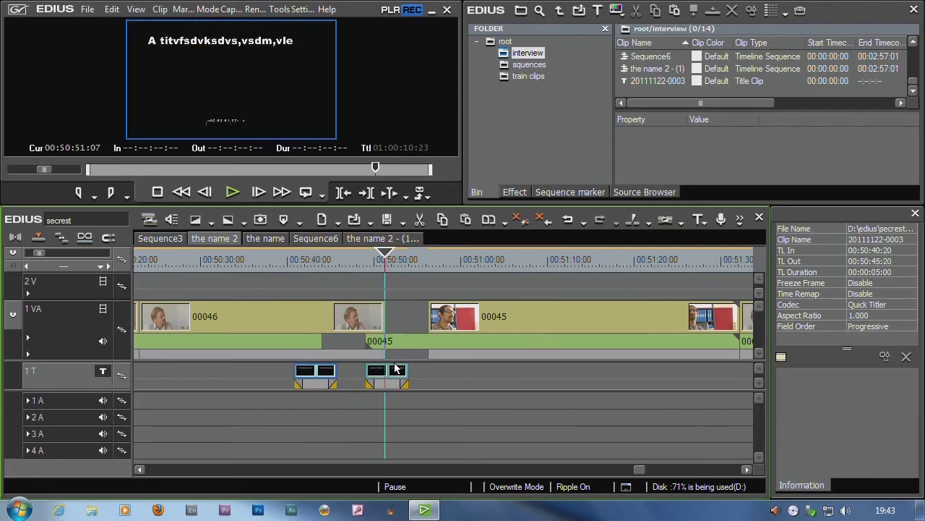
click(383, 381)
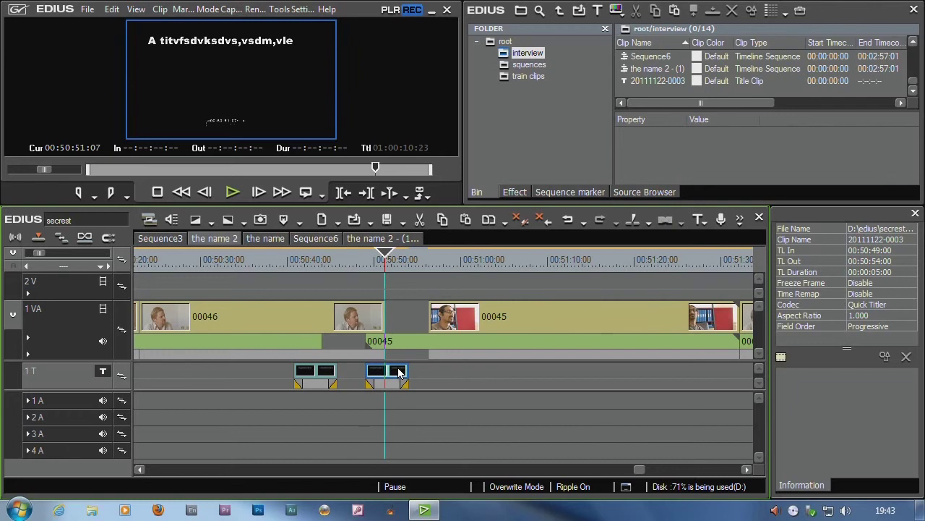
Replace the second title's text with 'New words' and Save As a new title named xzxxxx
double_click(399, 373)
key(ctrl+a)
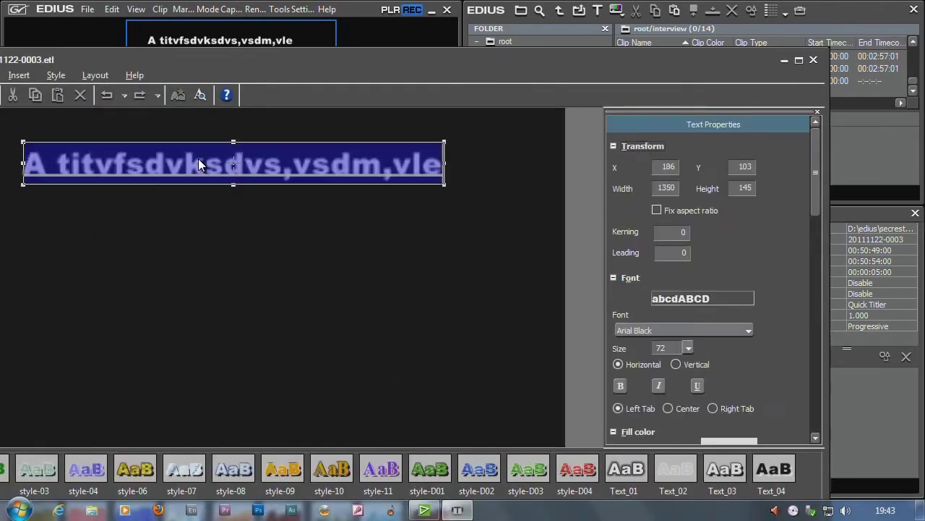
text(New words)
drag(153, 59, 287, 20)
click(51, 44)
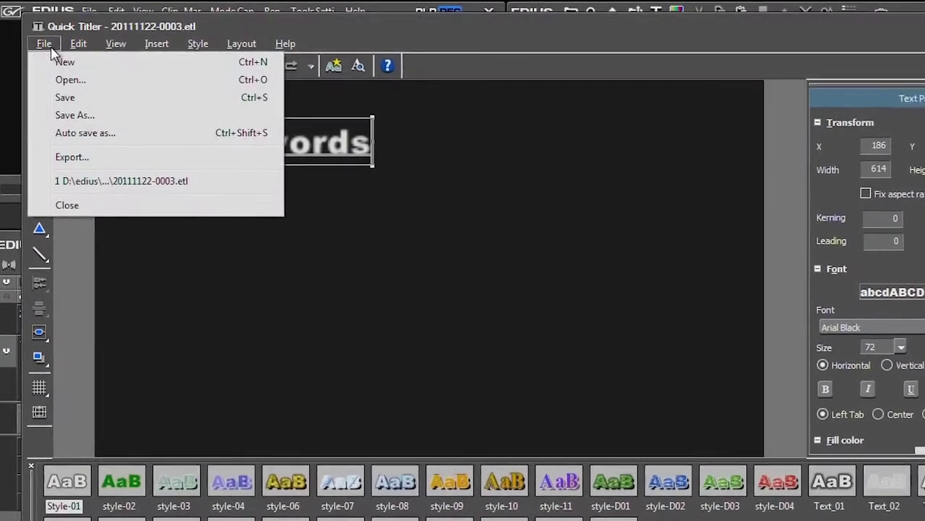
click(61, 118)
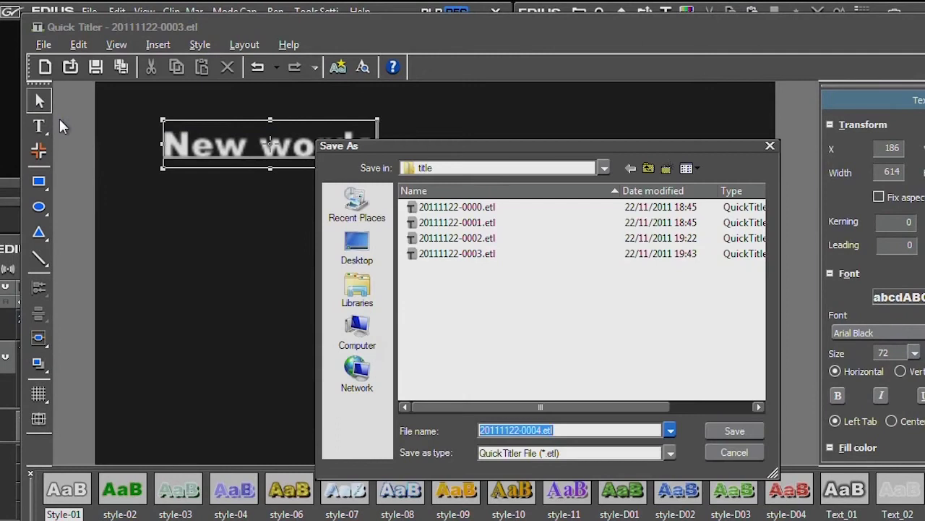
text(xzxxxx)
click(735, 432)
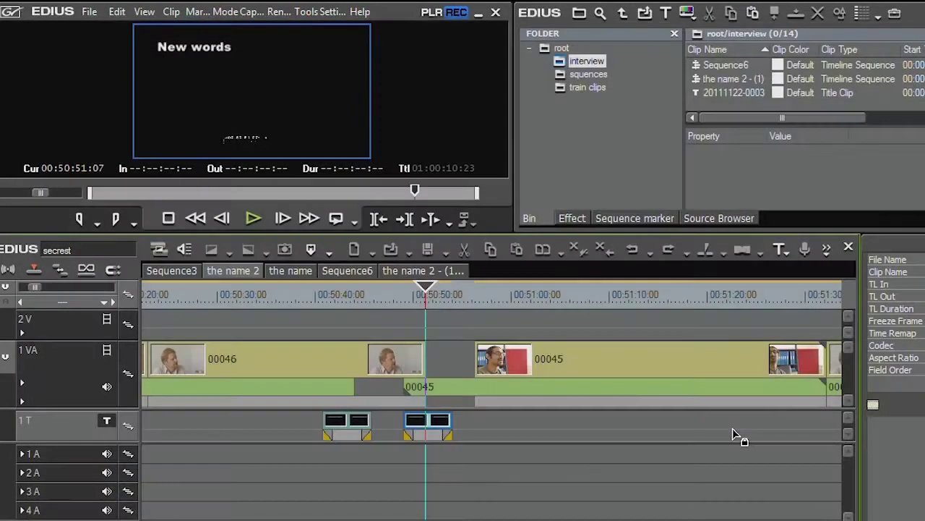
Scrub back over the retitled clip and slide the title clip later on track 1 T
drag(430, 300, 336, 296)
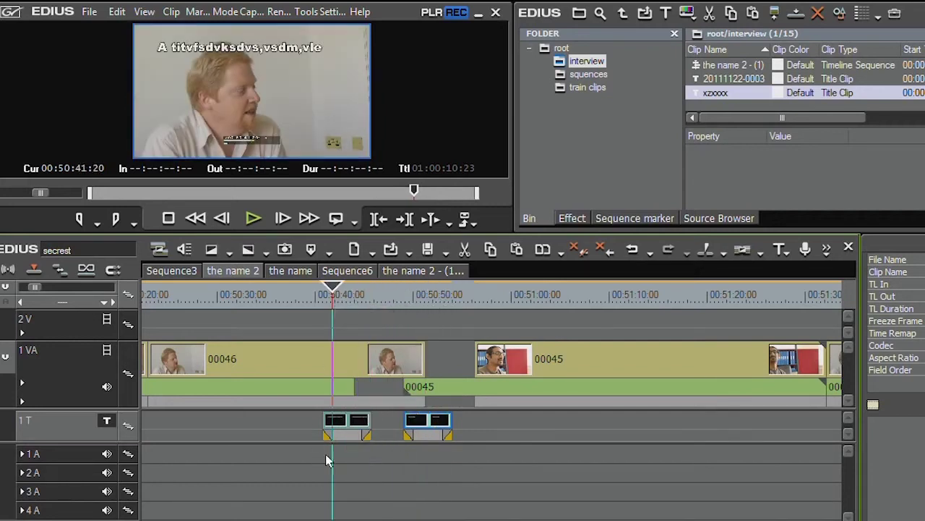
drag(429, 427, 457, 426)
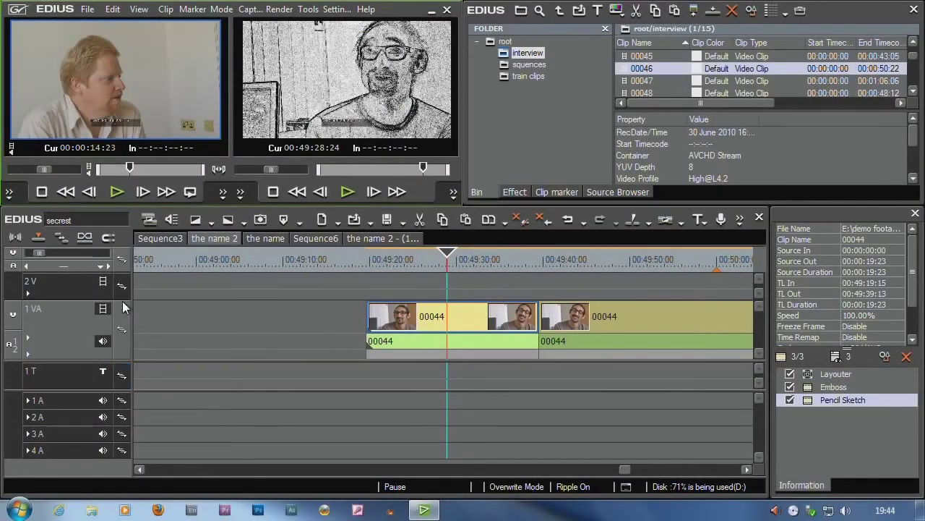
Mark an In point at 00:00:09:02 on source clip 00046 and drop it onto the filtered 00044 clip
drag(129, 168, 120, 171)
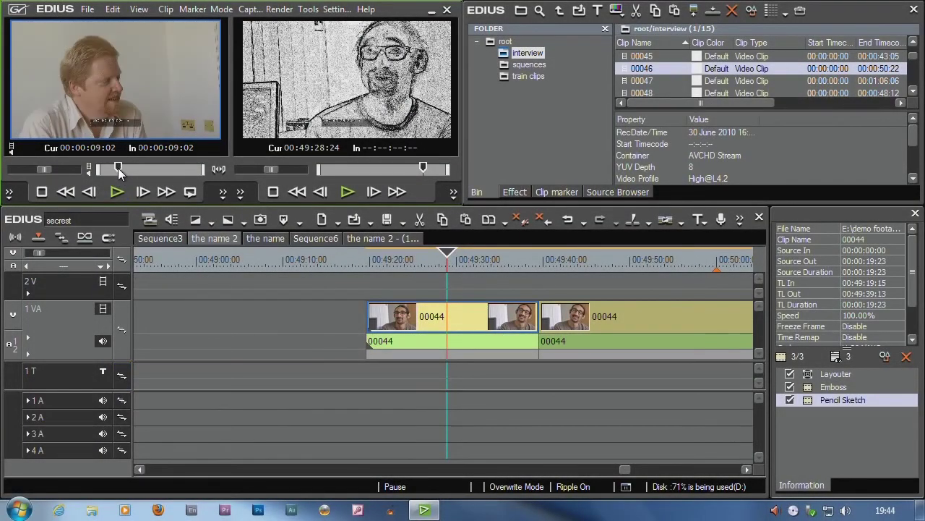
key(i)
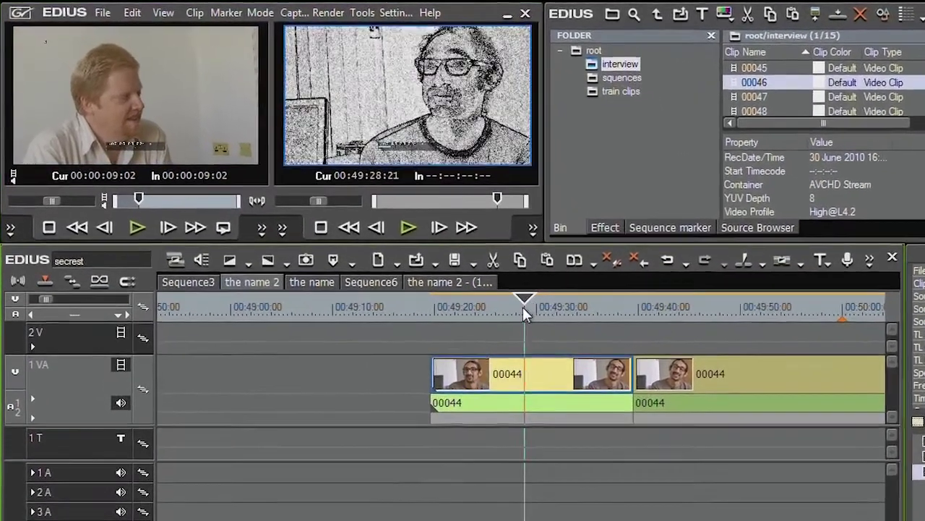
click(441, 261)
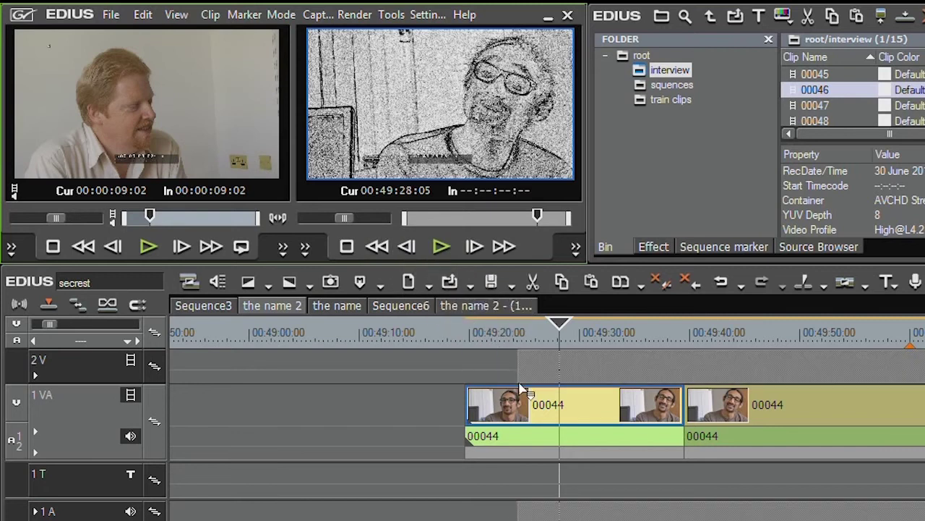
mouse_move(526, 391)
mouse_down()
mouse_move(482, 425)
mouse_move(491, 418)
mouse_up()
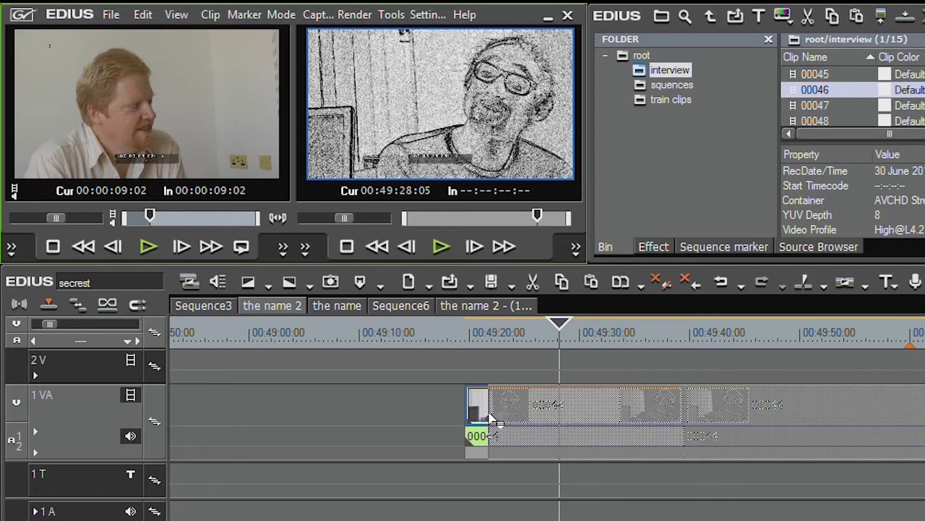
drag(492, 418, 499, 407)
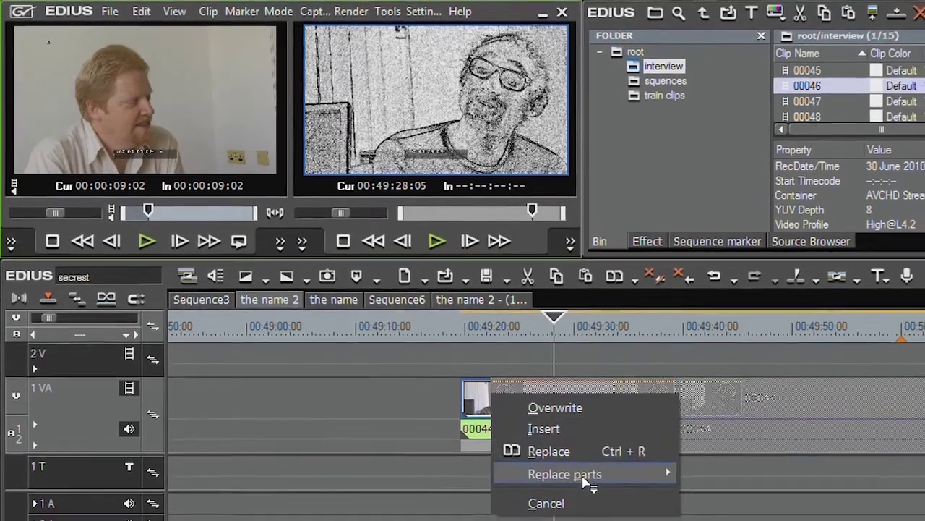
mouse_move(596, 484)
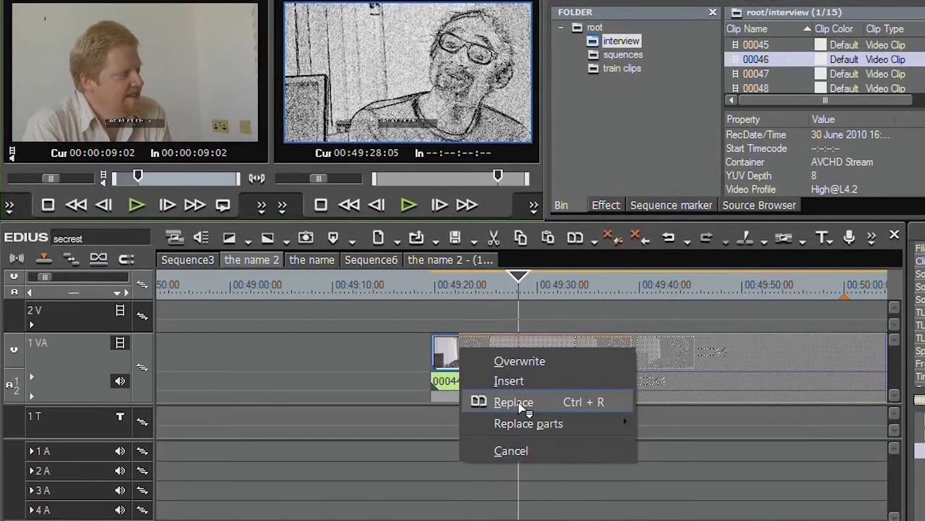
Replace clip 00044 with 00046, preview the result, then undo to restore the filtered clip
click(520, 407)
drag(459, 281, 603, 287)
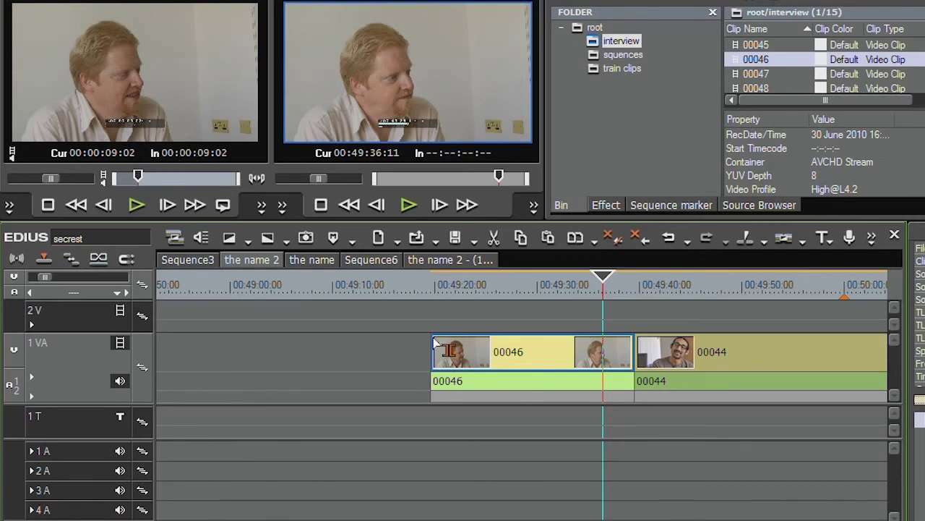
click(665, 238)
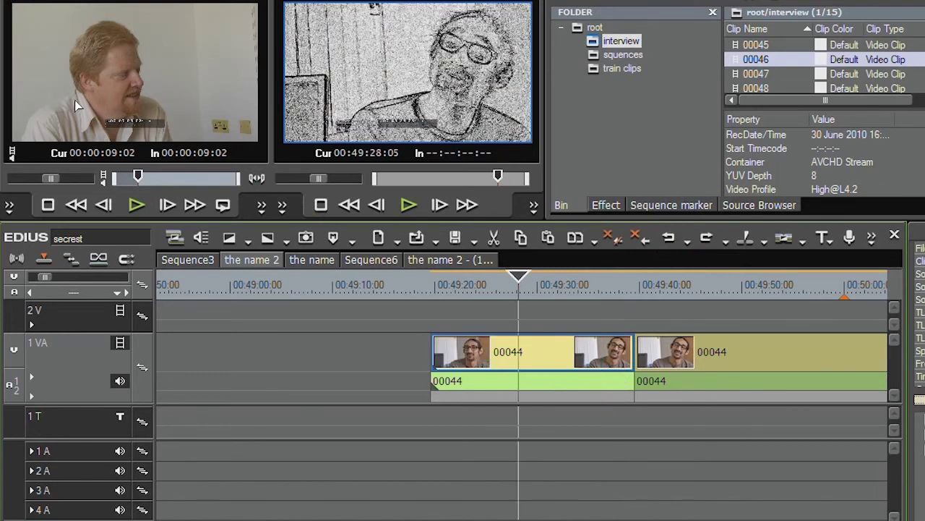
Drop source 00046 onto clip 00044 via Replace parts > Clip, then preview the filtered result
mouse_move(87, 57)
mouse_down()
mouse_move(318, 168)
mouse_move(496, 308)
mouse_move(492, 356)
mouse_move(481, 355)
mouse_up()
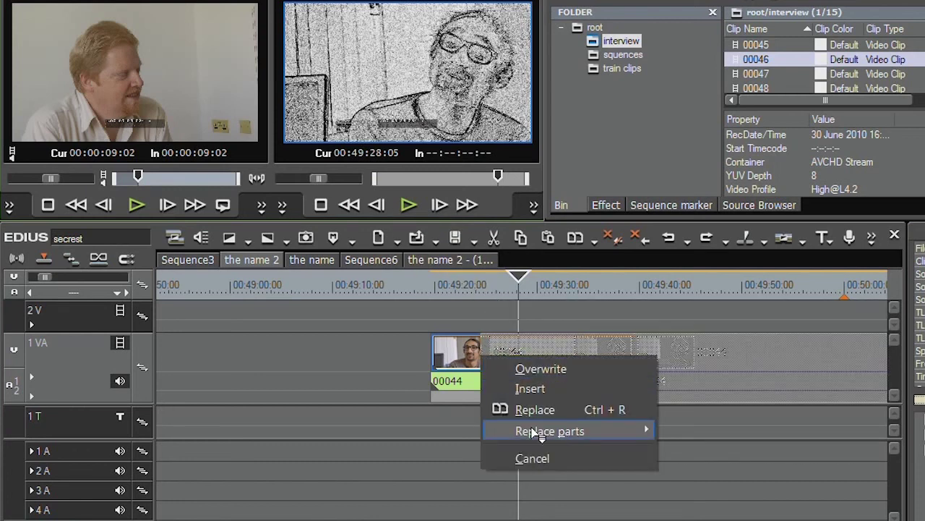
mouse_move(535, 431)
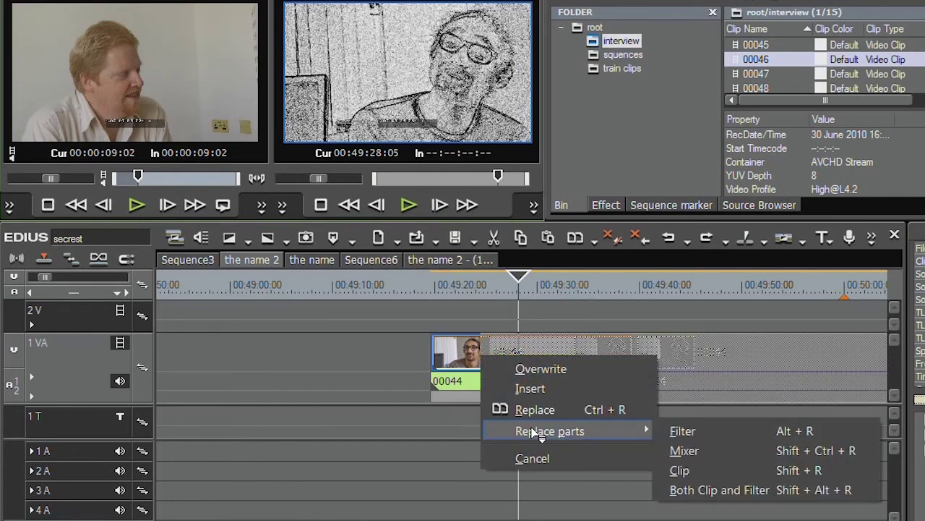
click(694, 473)
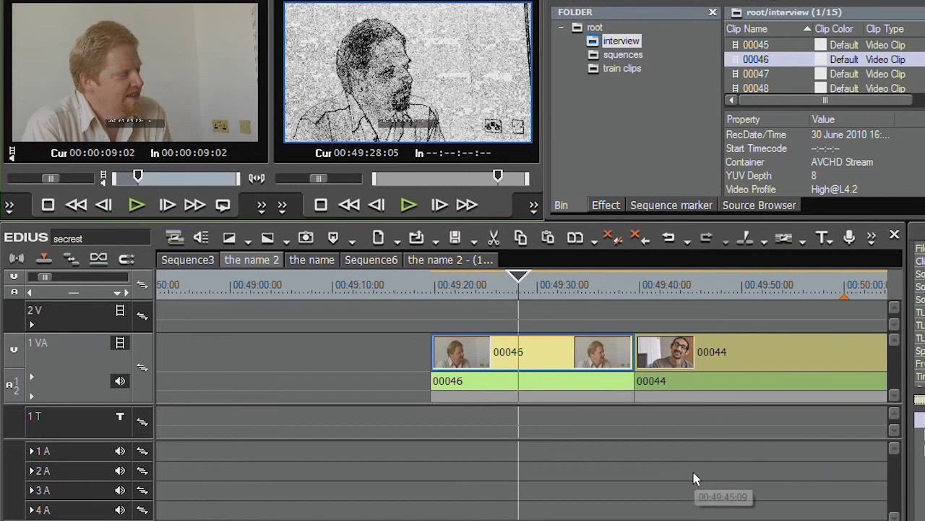
click(509, 289)
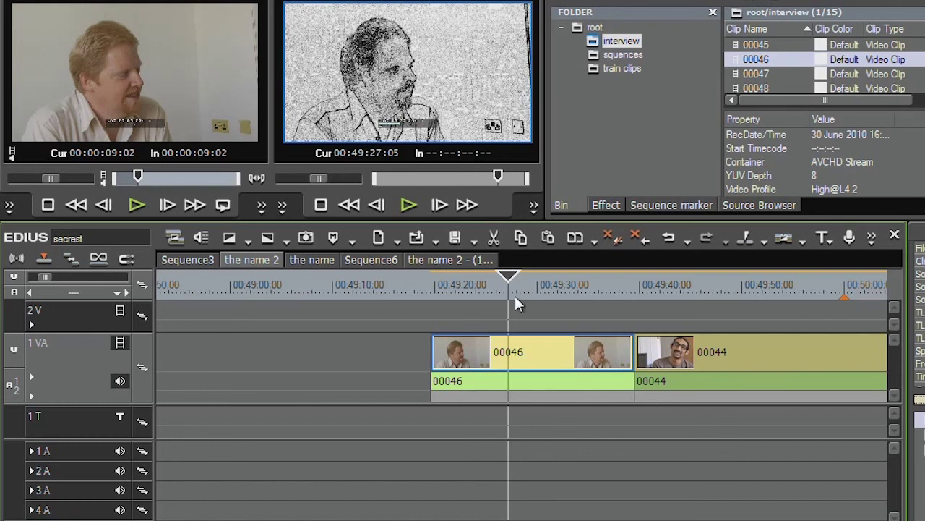
drag(512, 293, 548, 285)
mouse_move(466, 318)
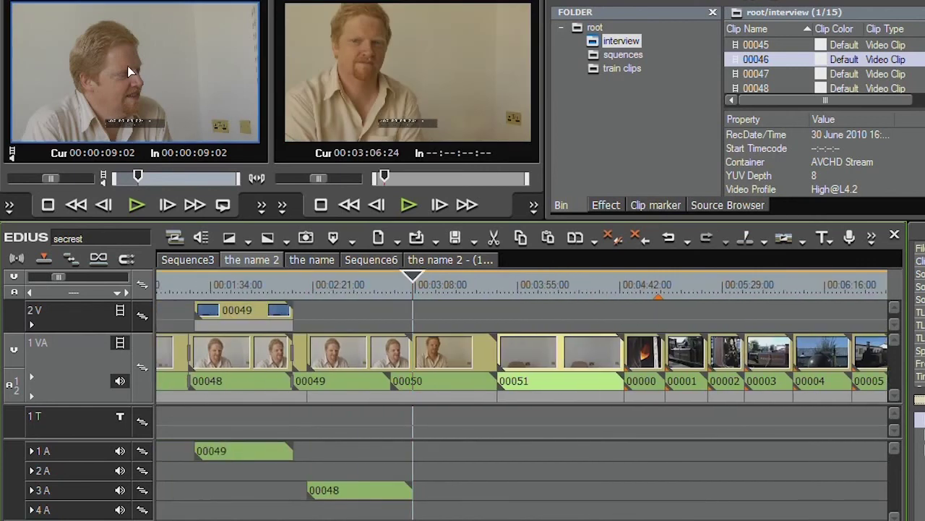
Overwrite clip 00049 onto track 2 V above the interview, its audio landing on 1 A
drag(199, 316, 212, 317)
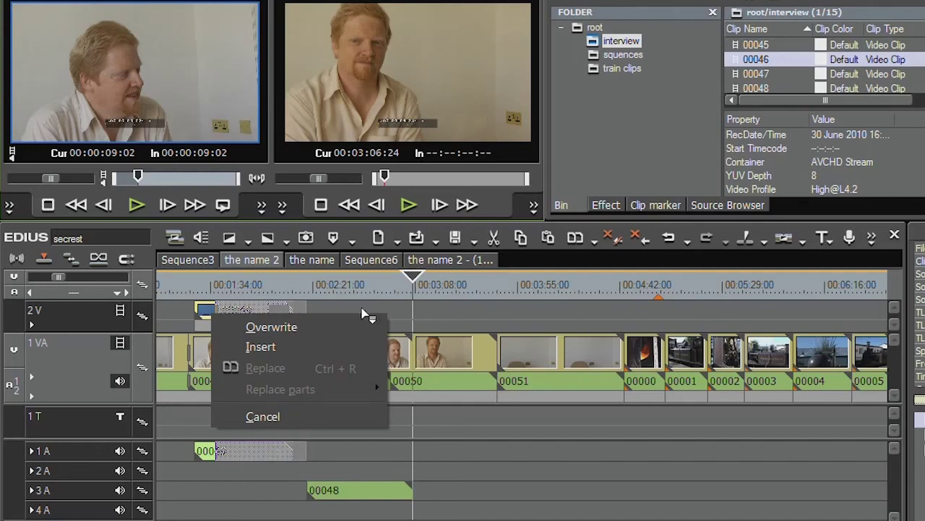
click(339, 327)
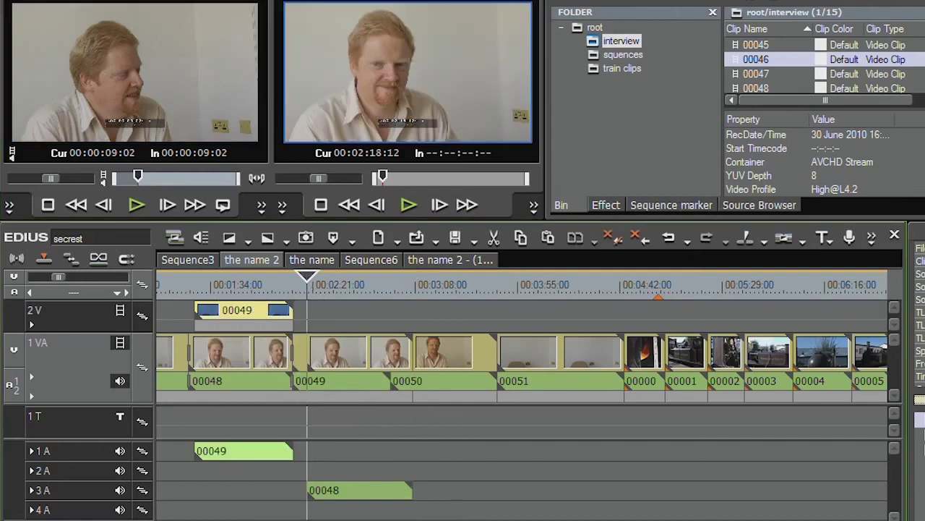
scroll(203, 490, left, 3)
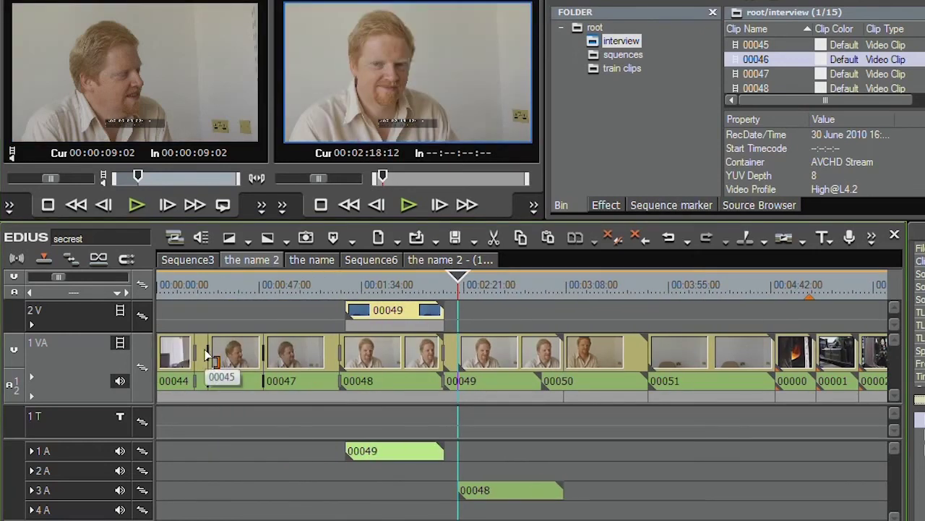